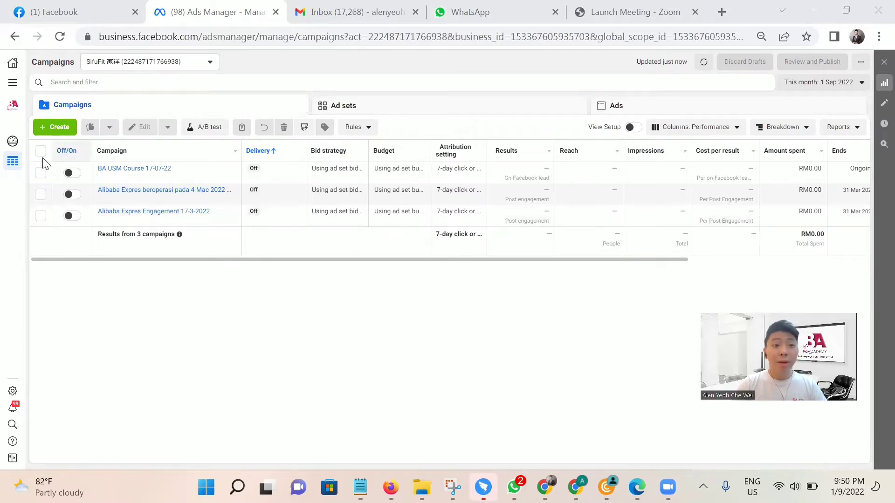
Step: Select the BA USM Course 17-07-22 campaign in the campaign list
click(40, 173)
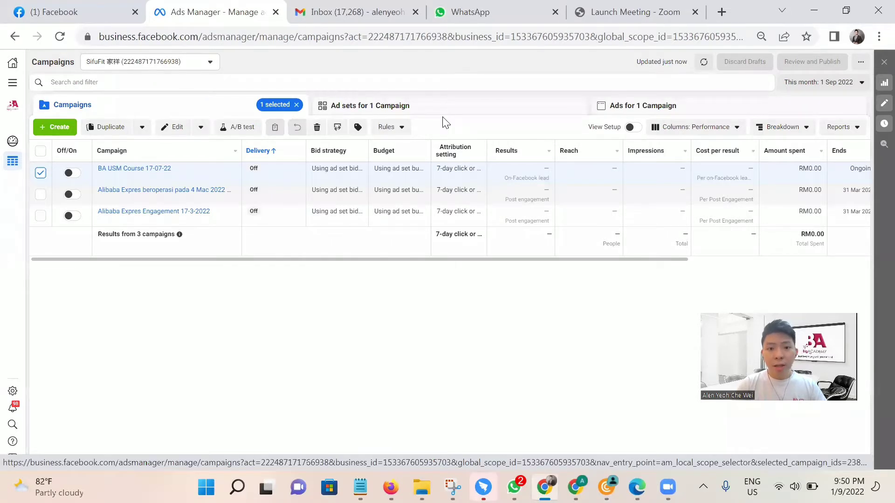
Step: Annotate the ad set and ad levels as 2 and 3, circle the campaign and ad set numbers, and clear the drawings
drag(445, 99, 472, 116)
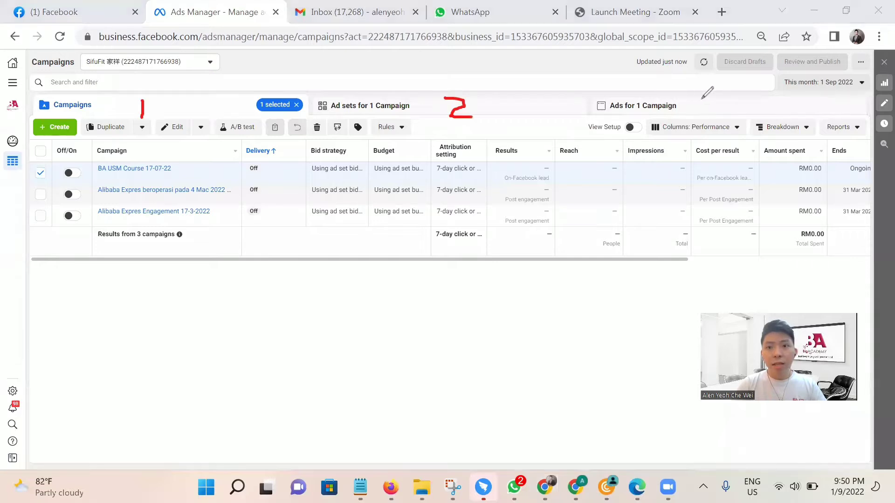
mouse_move(690, 100)
mouse_down()
mouse_move(702, 109)
mouse_move(686, 119)
mouse_up()
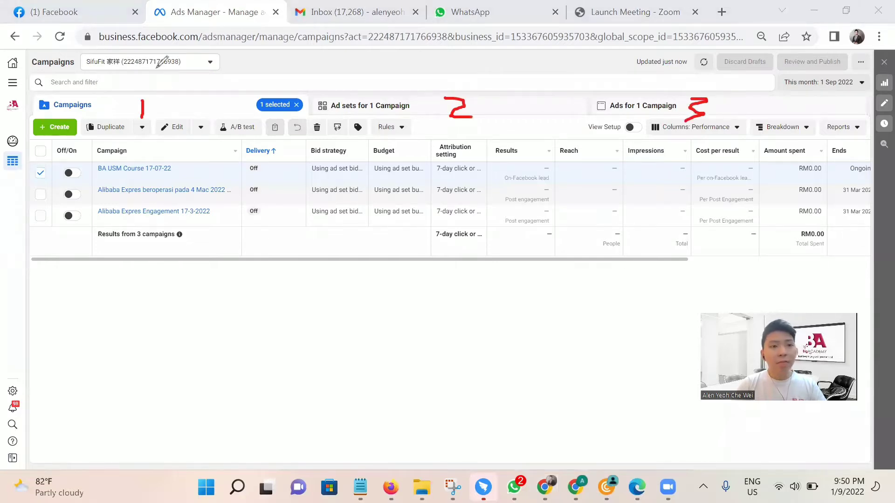
drag(160, 91, 156, 81)
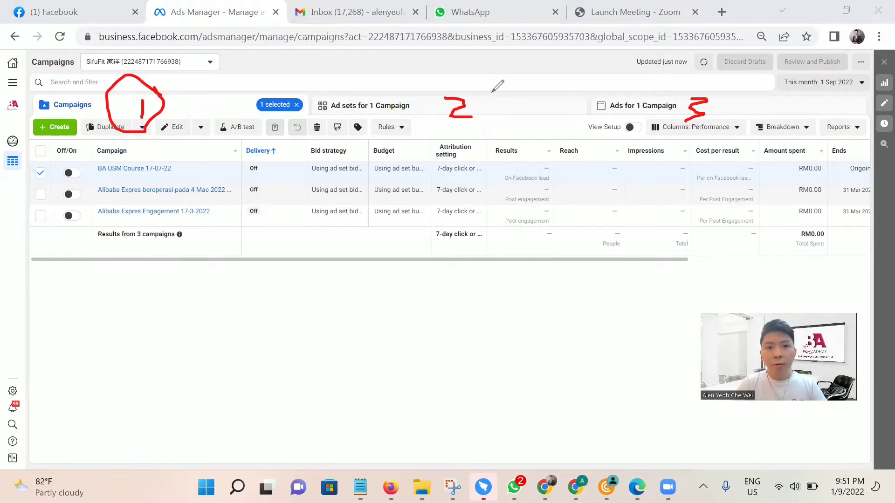
mouse_move(489, 84)
mouse_down()
mouse_move(426, 111)
mouse_move(491, 82)
mouse_up()
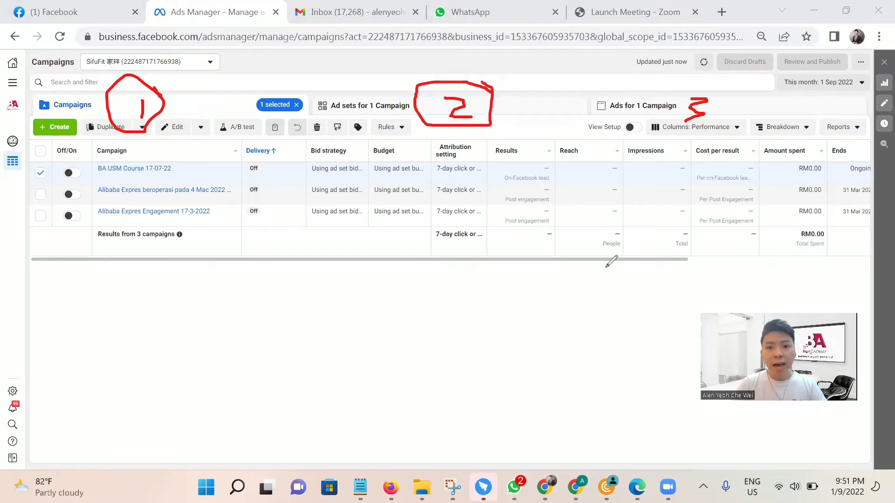
key(Escape)
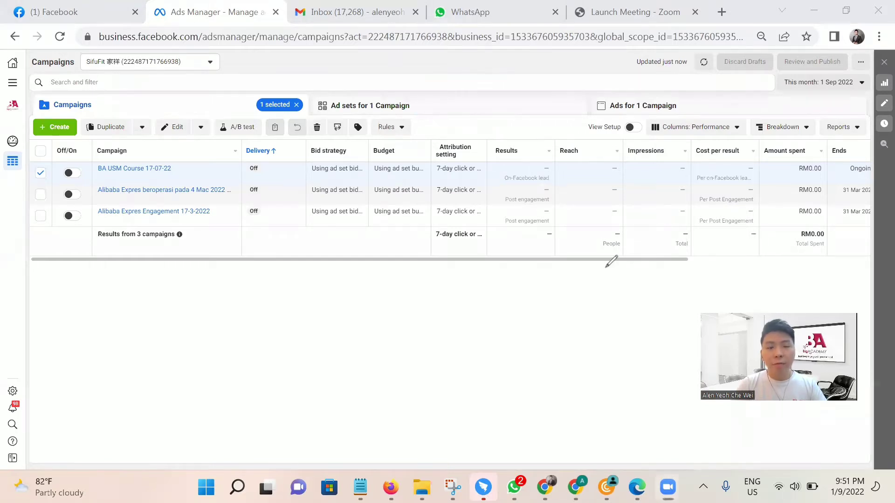
Step: Open the ad sets of the selected campaign and select all three of them
click(344, 109)
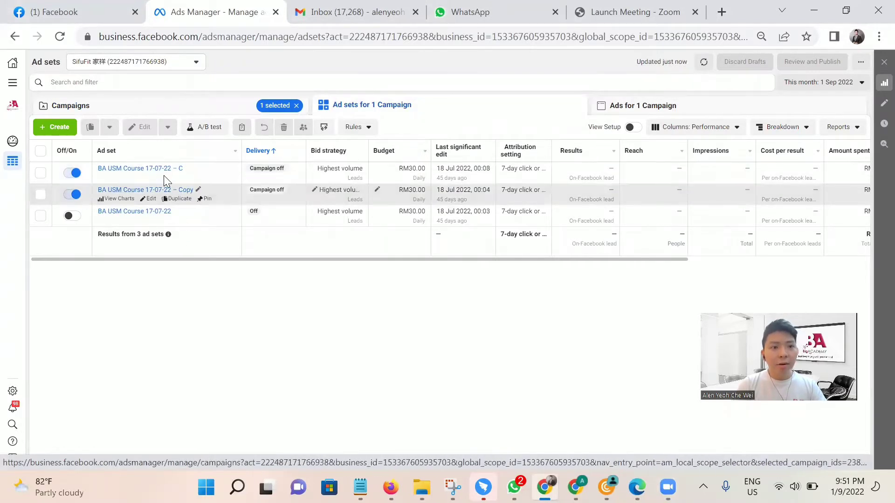
click(40, 173)
click(40, 194)
click(41, 216)
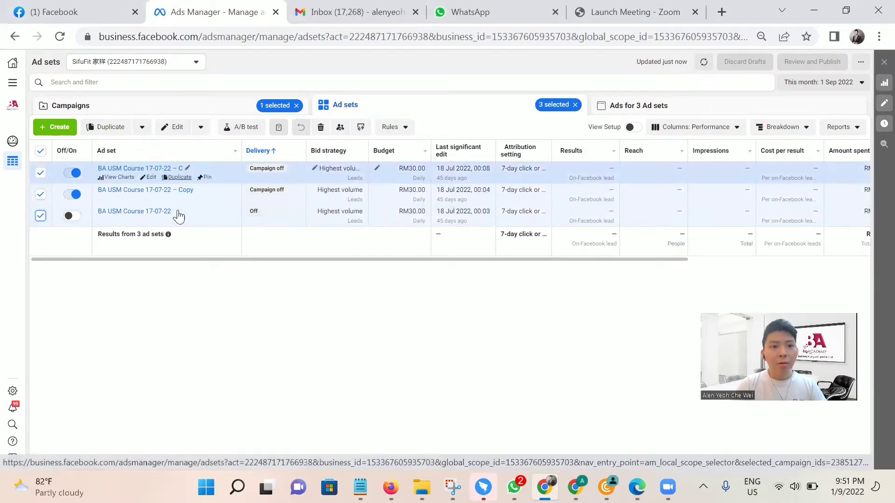
Step: Set the reporting date range to Maximum and bring the cost and spend columns into view
click(822, 83)
click(840, 131)
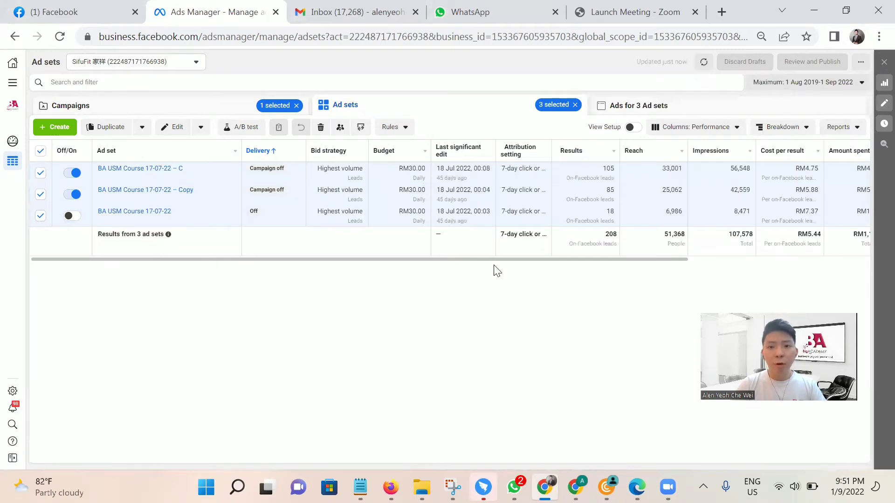
scroll(489, 214, right, 3)
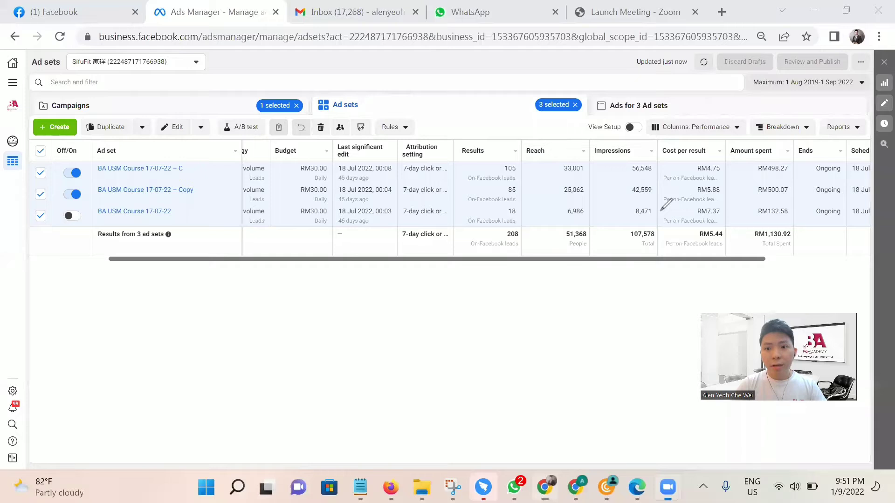
Step: Annotate the three ad sets with numbers 1 to 3, tick their results, and circle their costs per result
drag(734, 207, 742, 155)
mouse_move(213, 161)
mouse_down()
mouse_move(224, 197)
mouse_move(205, 225)
mouse_move(177, 235)
mouse_up()
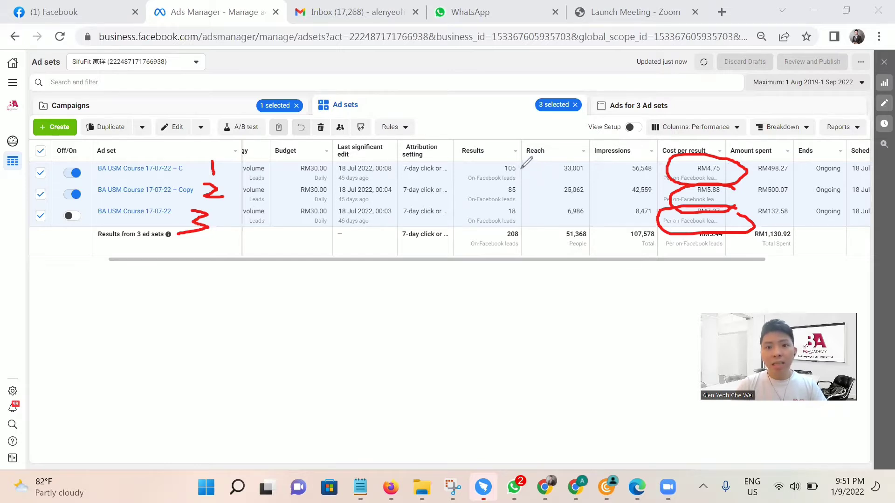
mouse_move(522, 170)
mouse_down()
mouse_move(532, 181)
mouse_move(548, 161)
mouse_up()
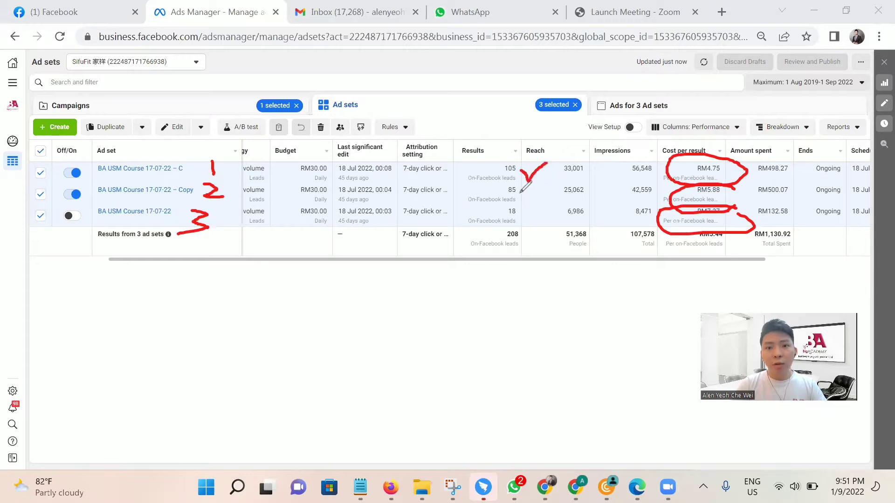
mouse_move(522, 191)
mouse_down()
mouse_move(527, 199)
mouse_move(543, 186)
mouse_up()
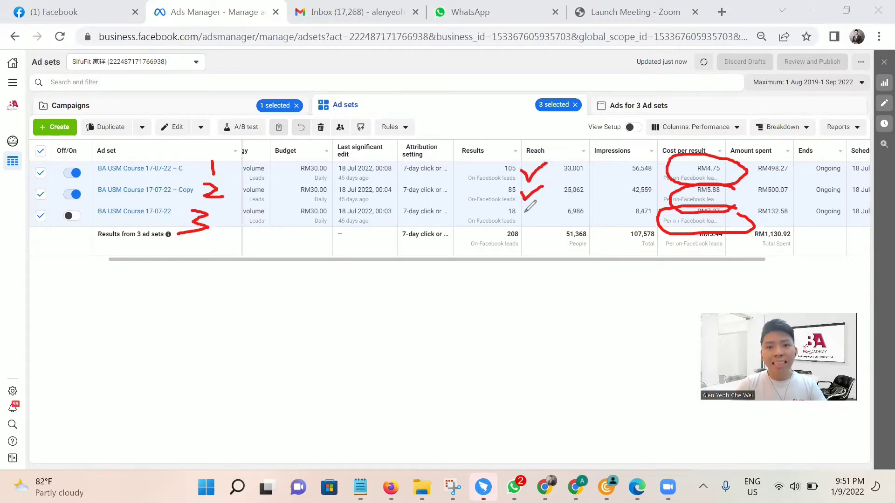
drag(521, 213, 547, 205)
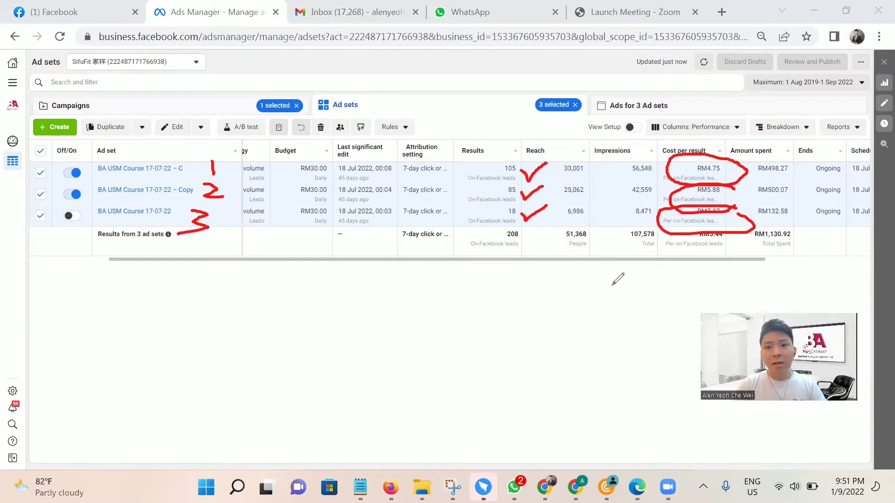
drag(702, 206, 732, 212)
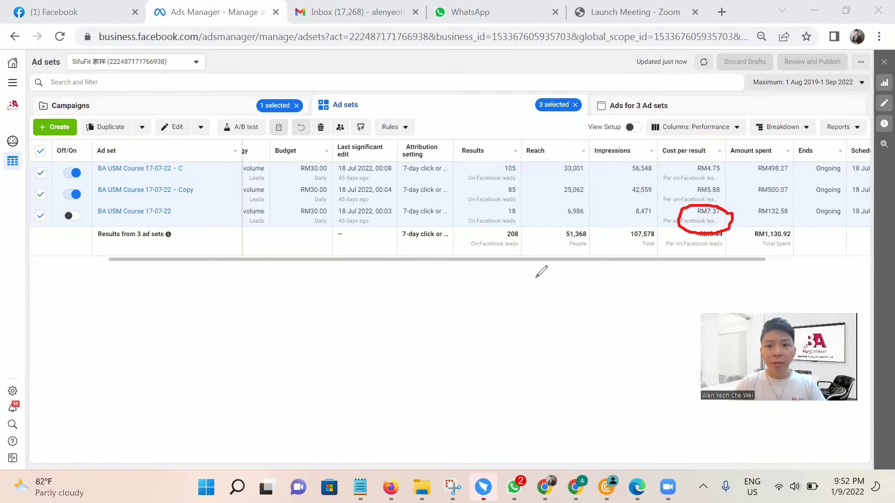
Step: View the ads belonging to the three selected ad sets and return to the ad set list
click(651, 106)
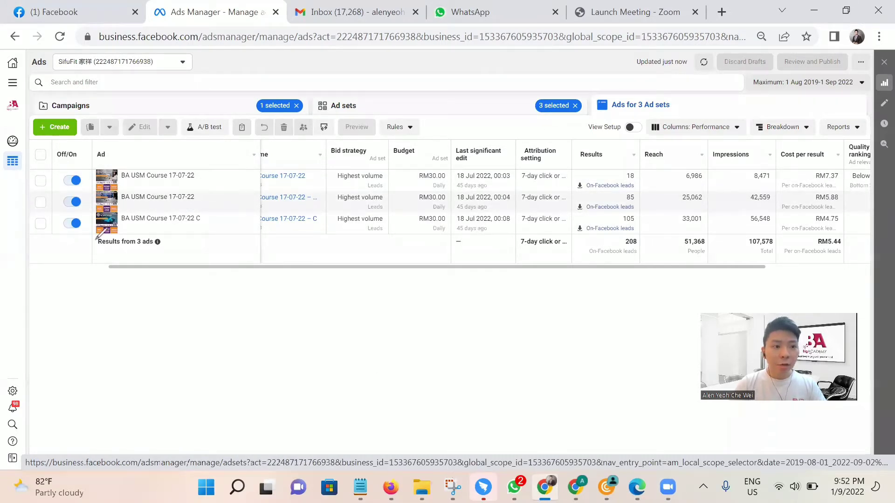
drag(132, 155, 140, 163)
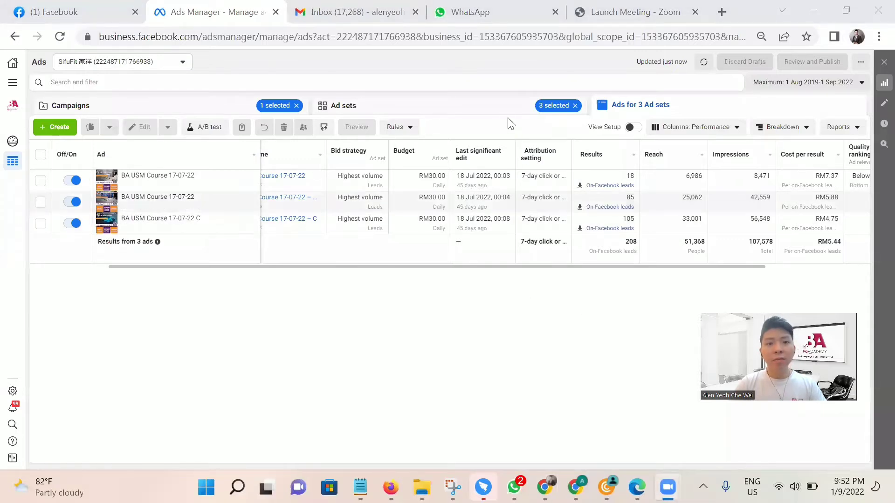
click(507, 111)
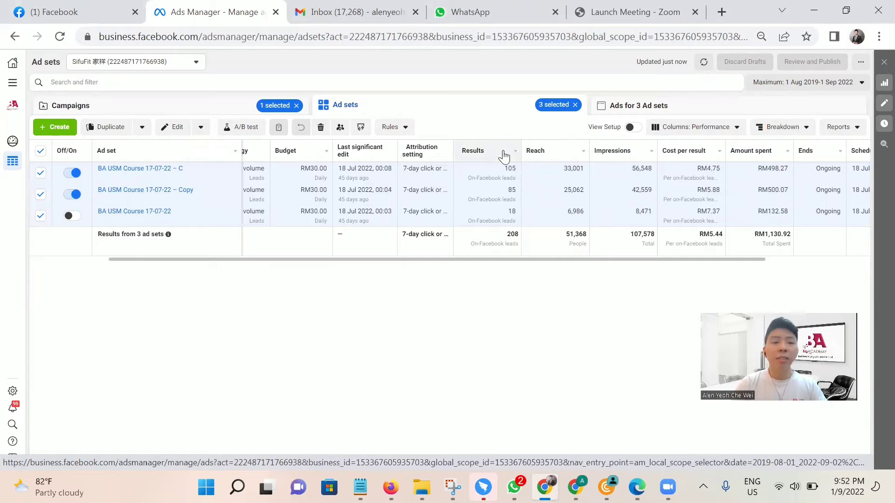
Step: Clear the selection of the three ad sets and check the campaign level before returning to the campaign's ad sets
click(575, 105)
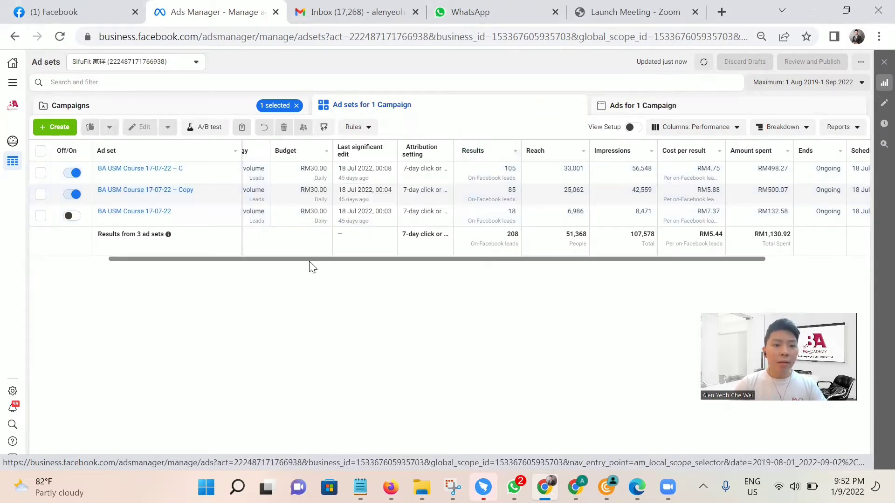
drag(309, 259, 194, 274)
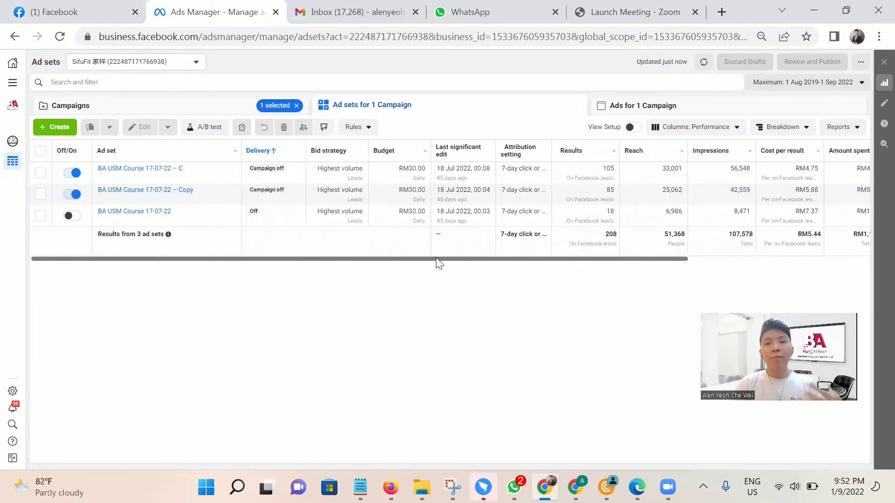
click(247, 111)
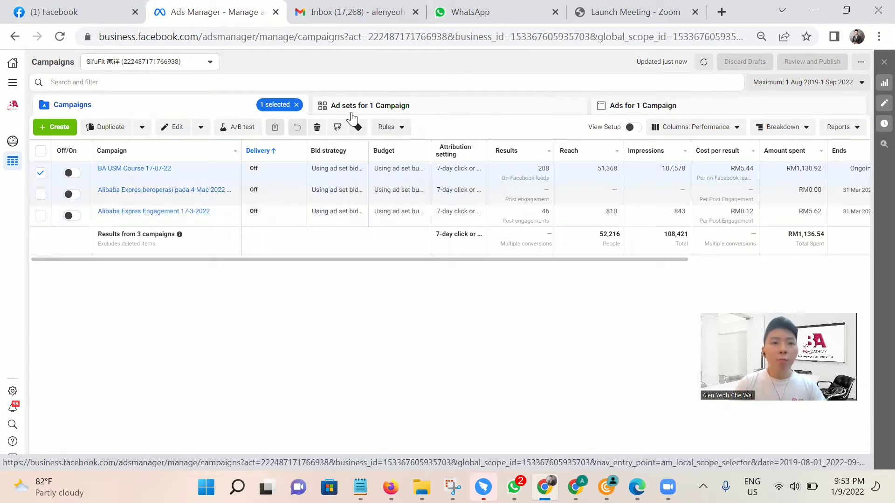
click(363, 106)
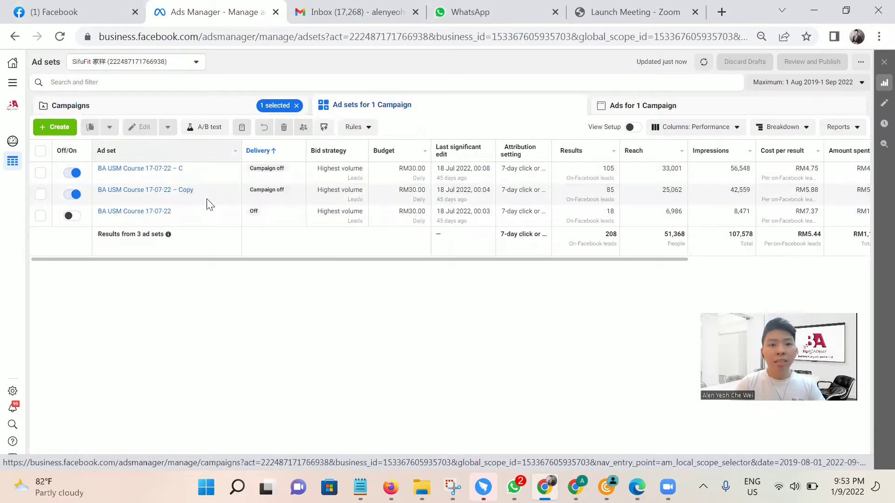
Step: Duplicate the BA USM Course 17-07-22 ad set once within its original campaign, keeping existing reactions, comments and shares on the new ads
mouse_move(205, 177)
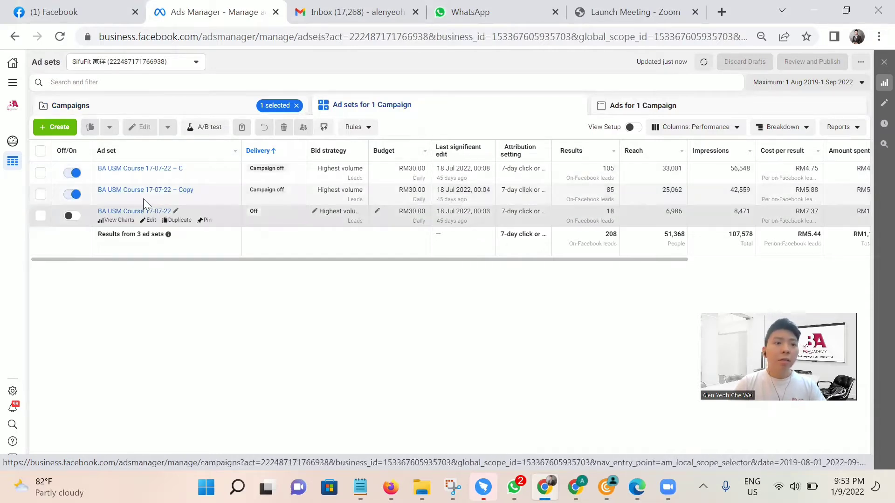
click(41, 221)
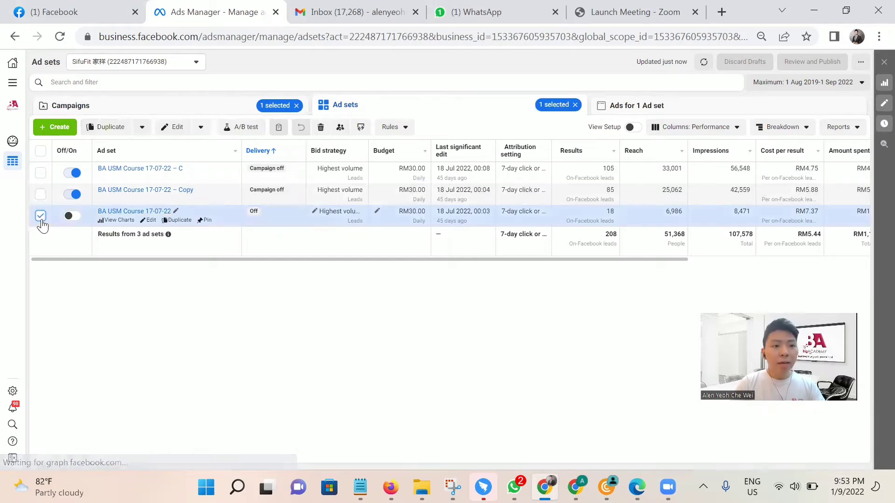
click(172, 221)
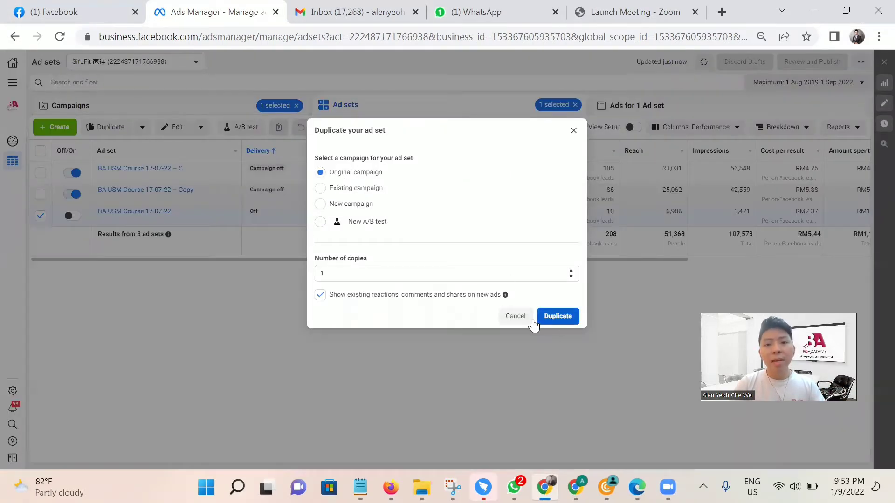
click(563, 320)
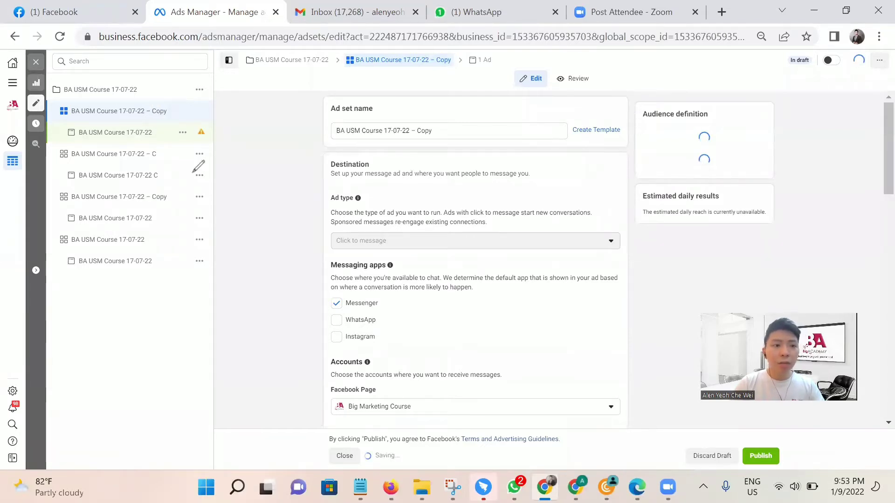
Step: Circle each ad set with its ad in the campaign tree, mark the copied ad set's name, and clear the drawings
mouse_move(209, 147)
mouse_down()
mouse_move(198, 189)
mouse_move(74, 187)
mouse_move(14, 223)
mouse_move(194, 209)
mouse_move(177, 220)
mouse_move(41, 225)
mouse_up()
drag(118, 281, 166, 226)
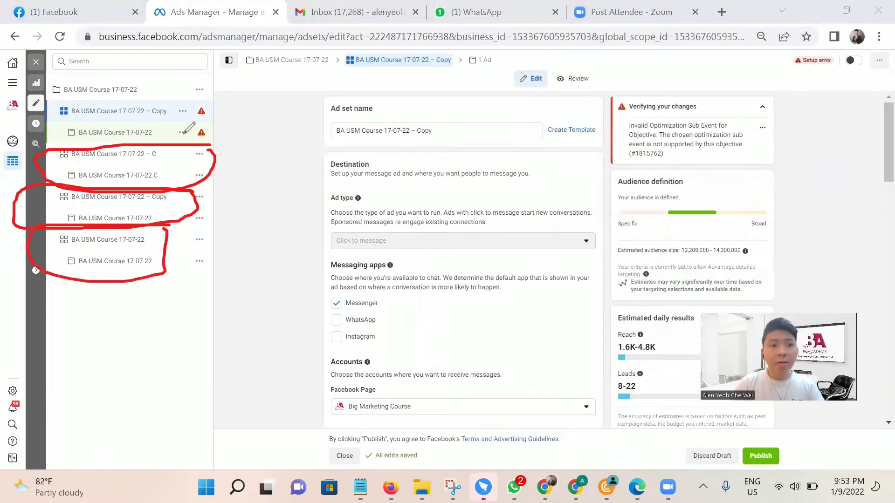
mouse_move(160, 91)
mouse_down()
mouse_move(58, 127)
mouse_move(196, 114)
mouse_up()
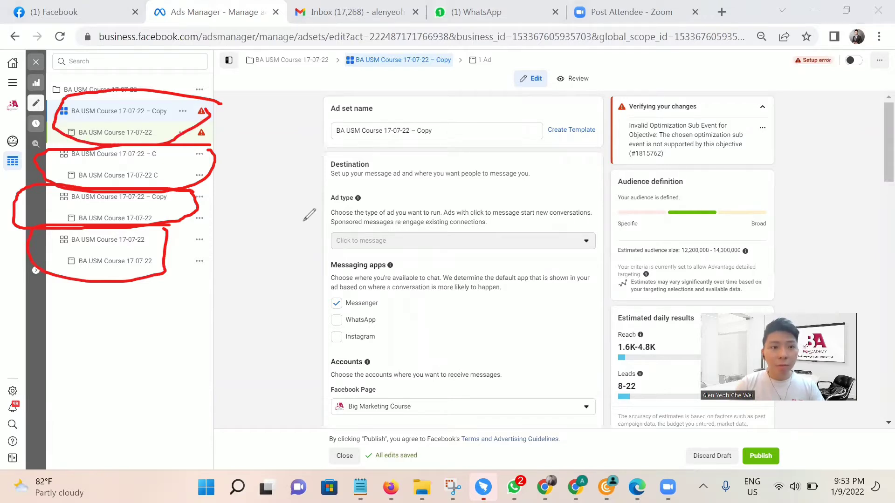
drag(157, 123, 177, 106)
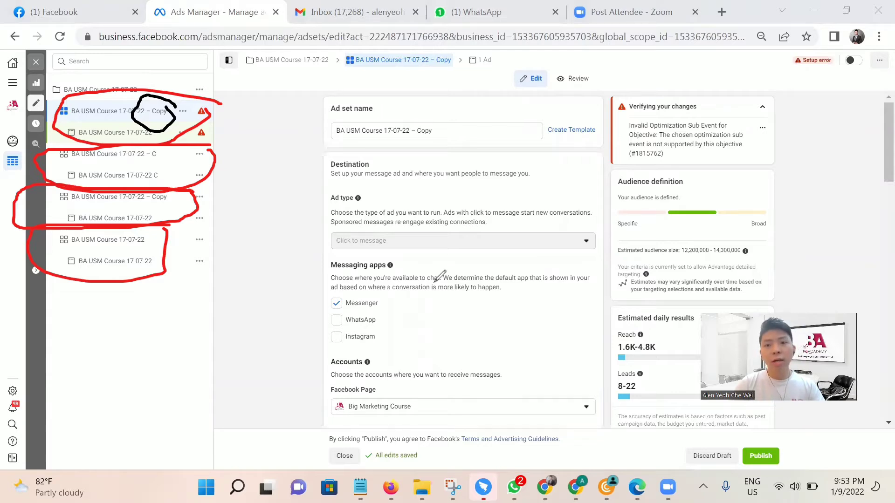
key(Escape)
Step: Examine the copied ad set's settings down to its saved audience and placements
scroll(378, 285, down, 10)
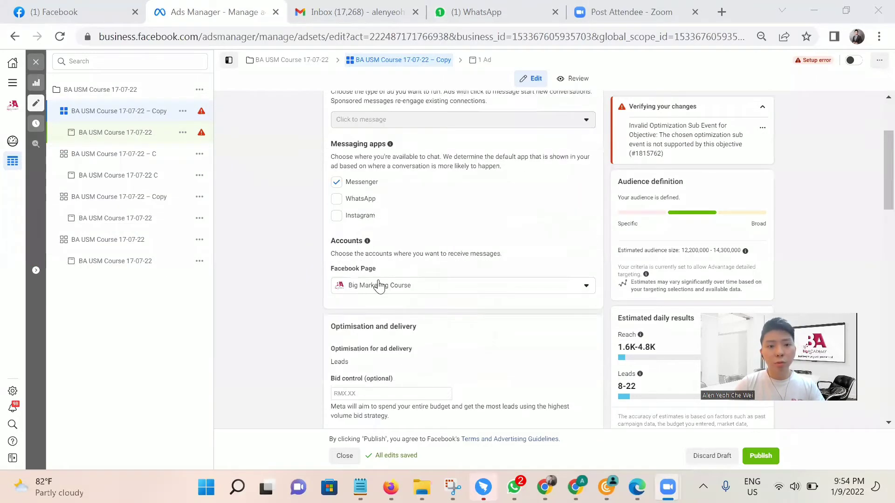
scroll(498, 284, down, 5)
scroll(497, 291, up, 3)
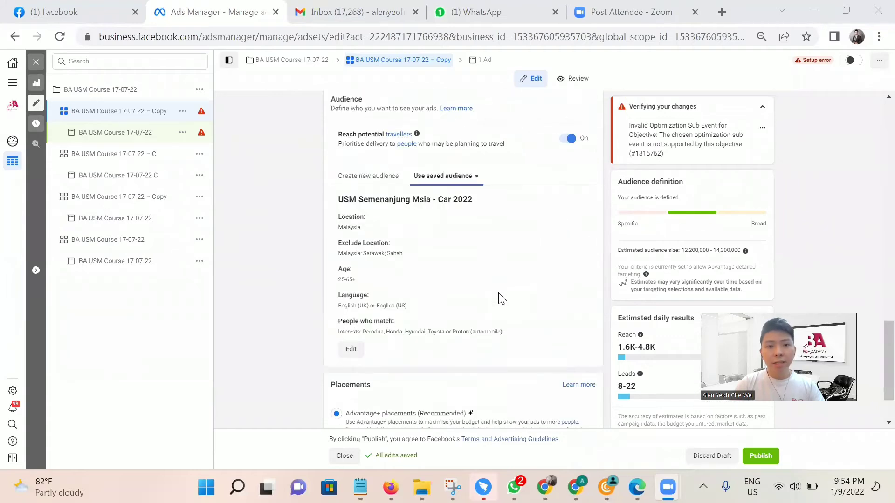
Step: Examine the copied ad's setup, primary text and call to action, and circle the campaign name in the tree
click(148, 140)
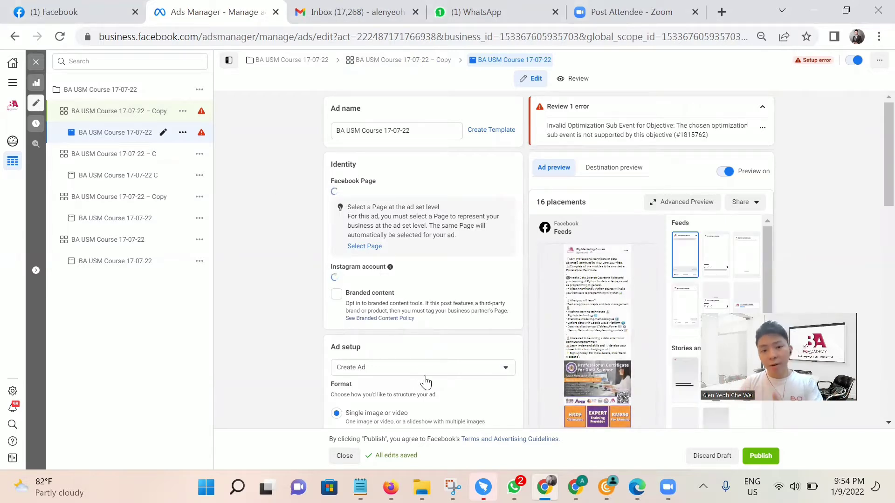
scroll(426, 379, down, 5)
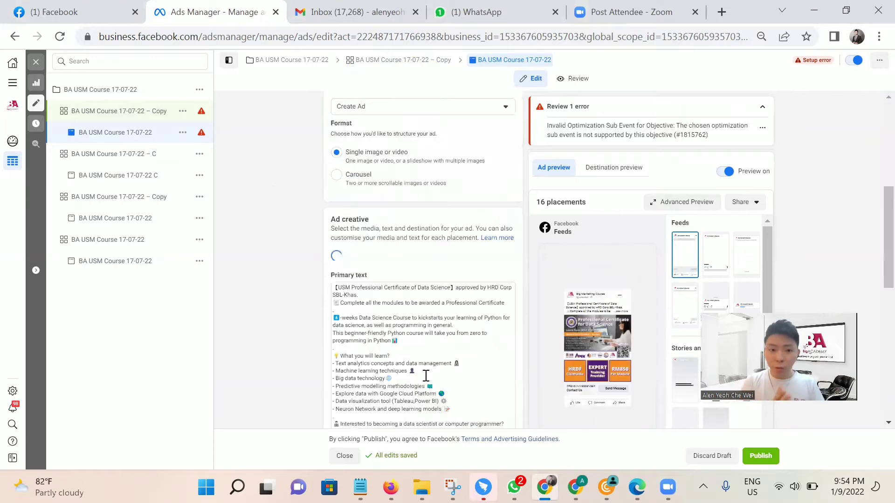
scroll(425, 375, down, 5)
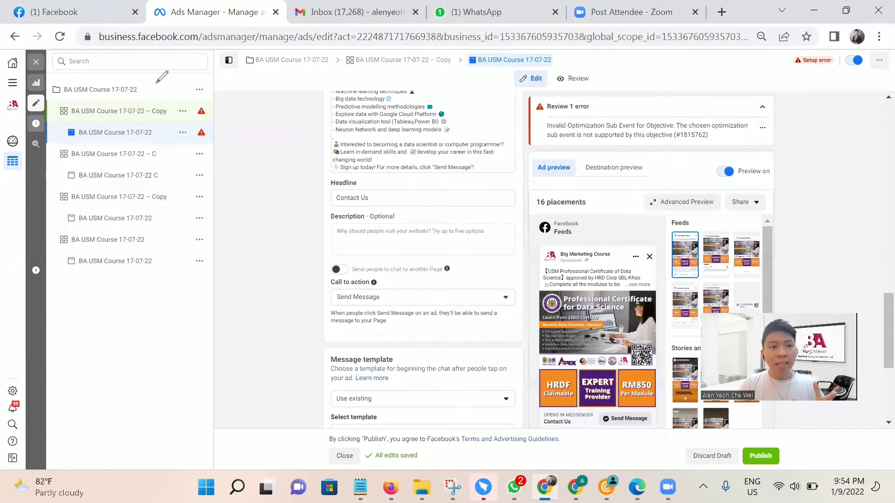
drag(21, 100, 156, 76)
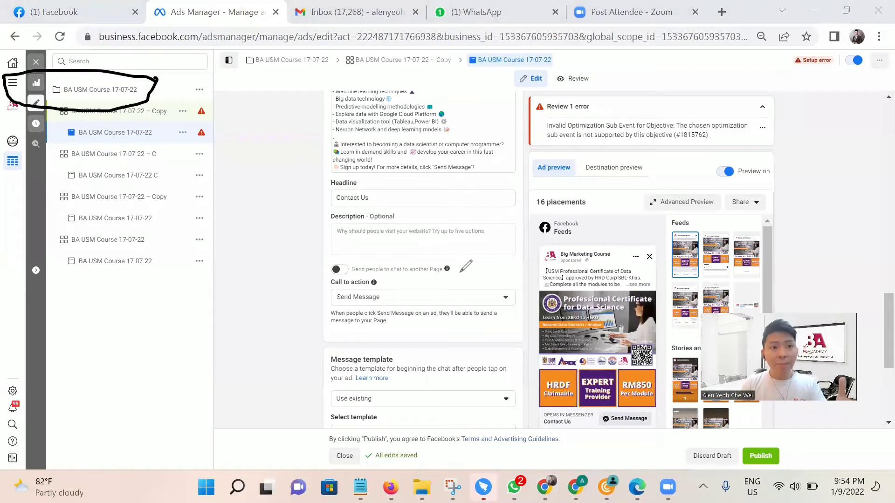
Step: Handwrite the numbers 1 to 4 beside the four ad sets in the campaign tree and clear the drawings
drag(52, 110, 52, 169)
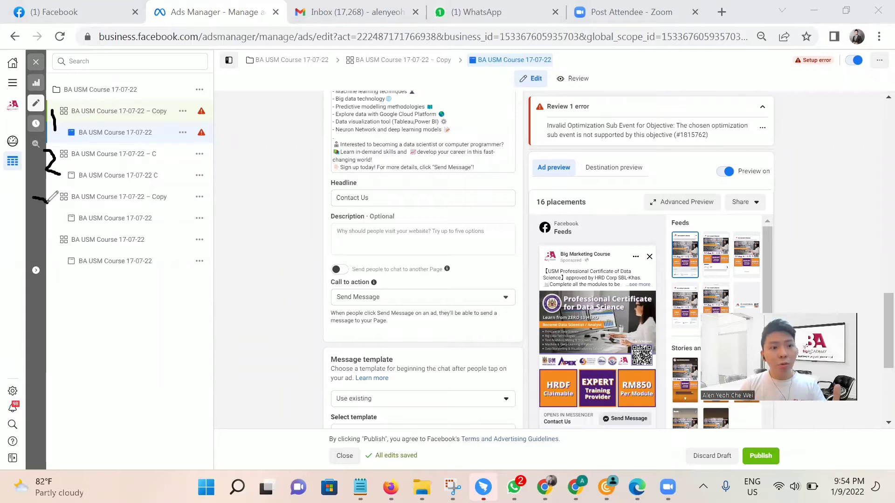
drag(29, 248, 37, 241)
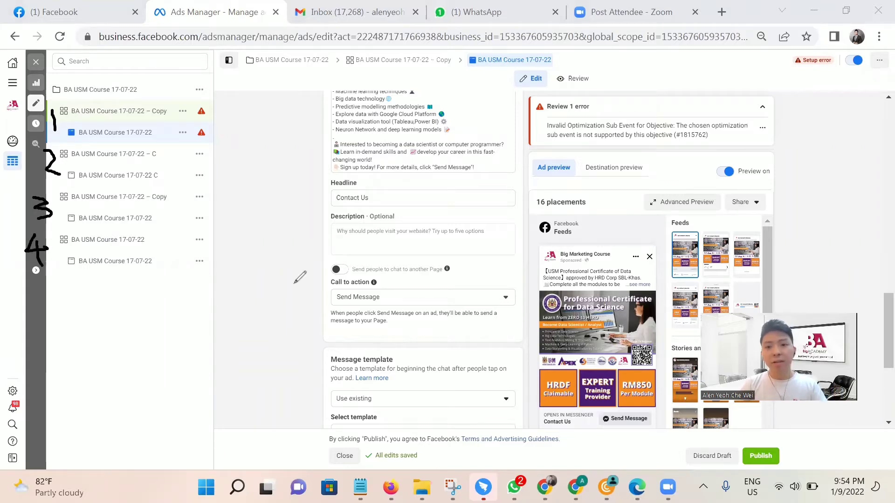
key(Escape)
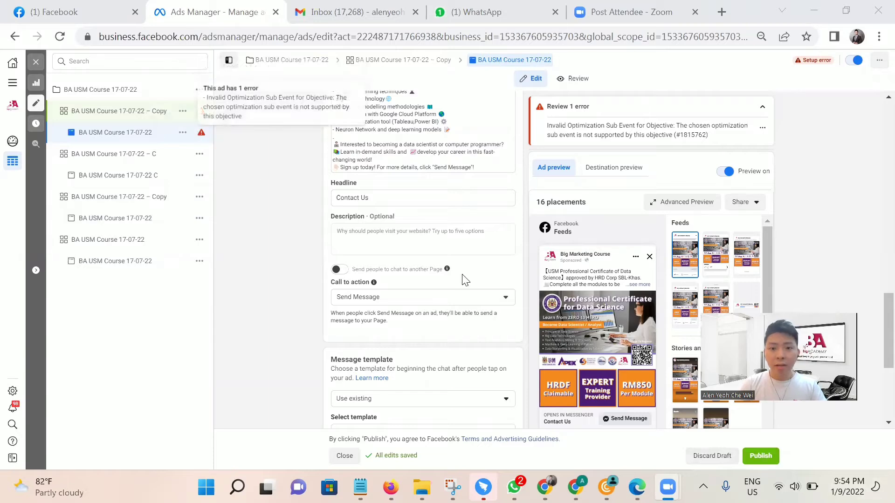
Step: Replace the copied ad's primary text, from its opening through the list of learning topics, with "Promotion start now, 30% OFF!"
scroll(459, 293, down, 2)
scroll(420, 304, down, 2)
scroll(419, 315, up, 4)
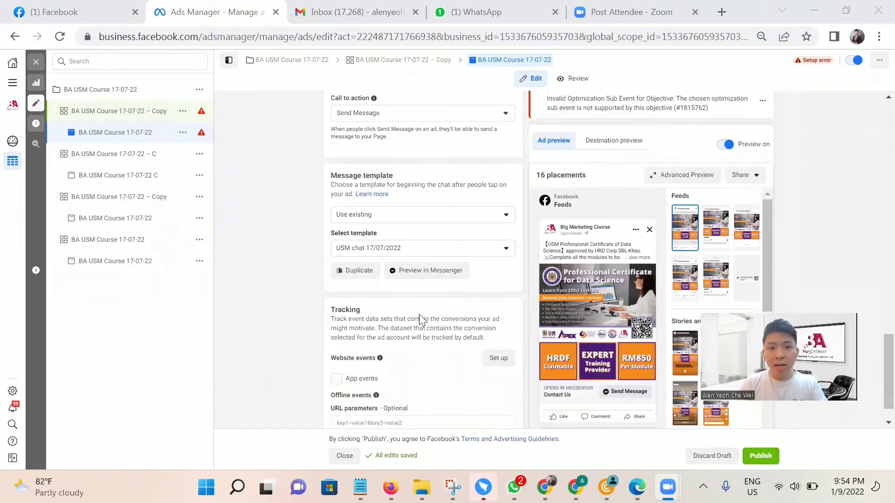
scroll(416, 305, up, 5)
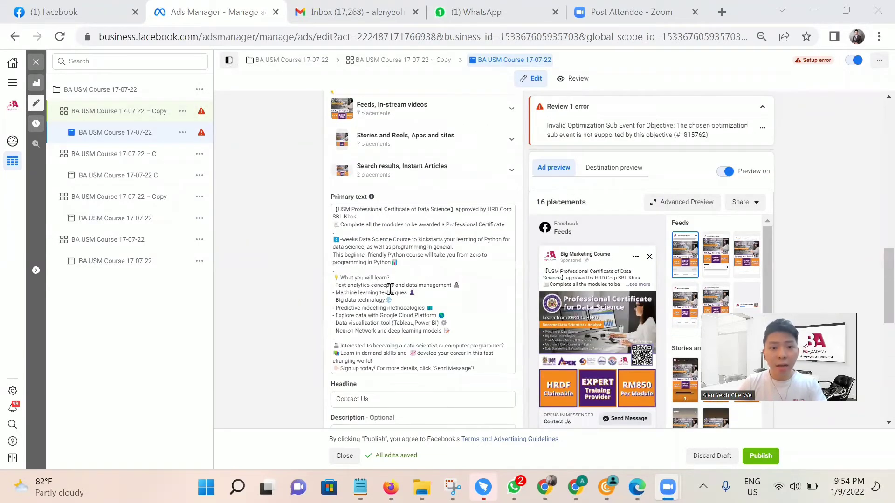
drag(458, 333, 315, 205)
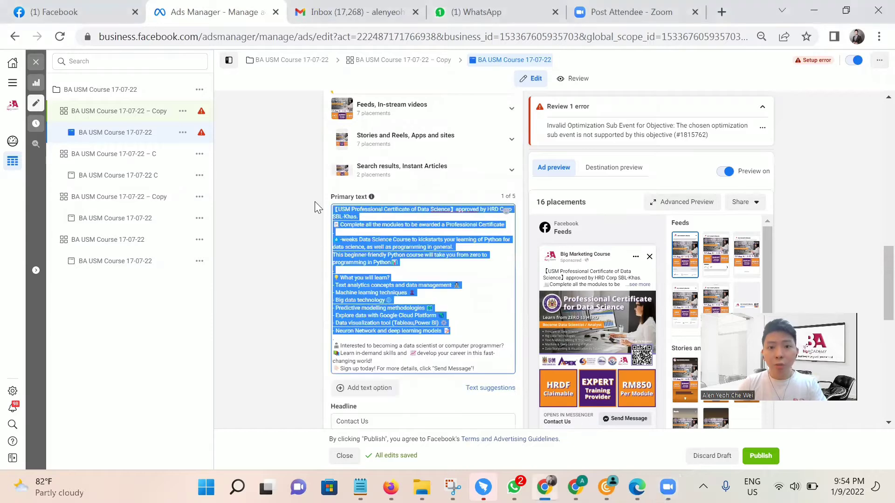
text(Promotio)
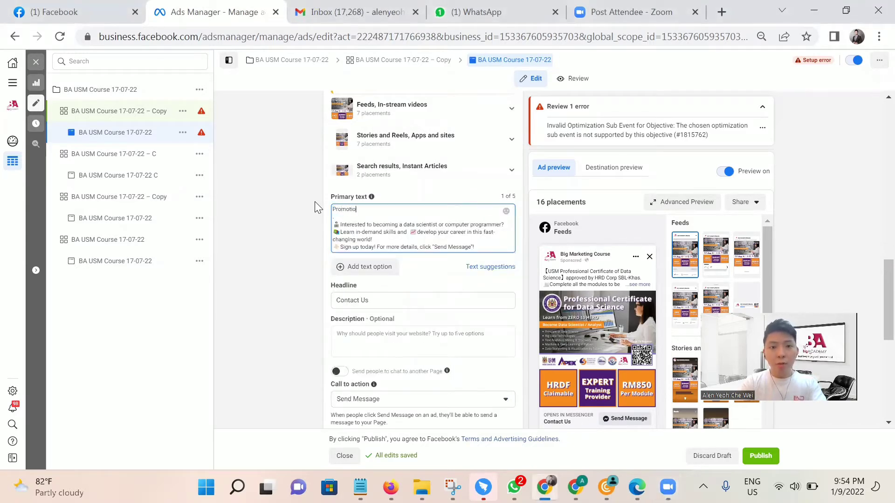
text(n start now)
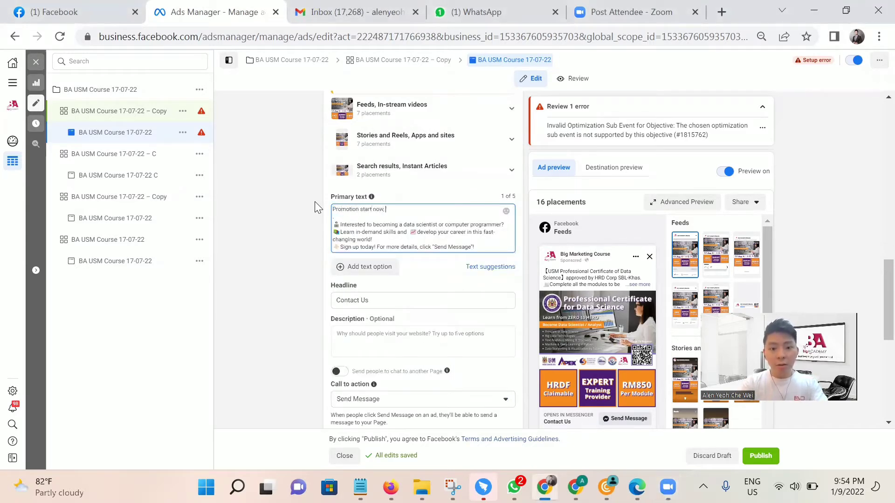
text(, 30% OFF!)
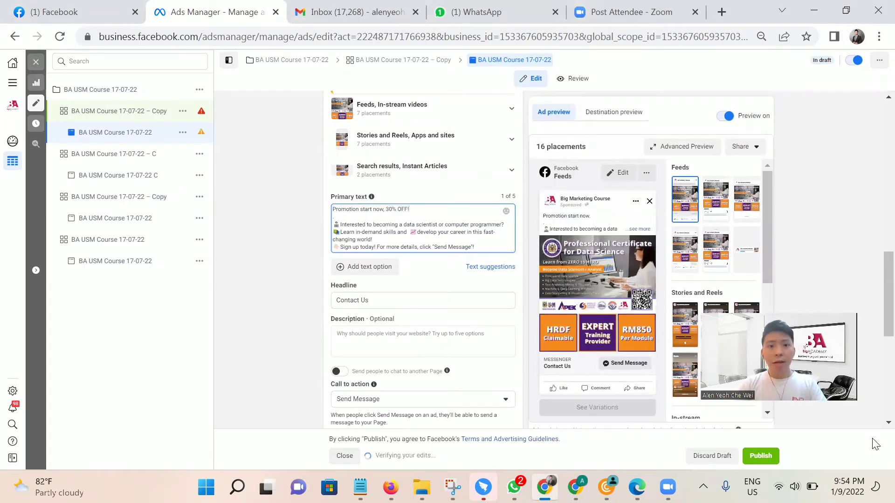
scroll(442, 213, up, 5)
click(475, 162)
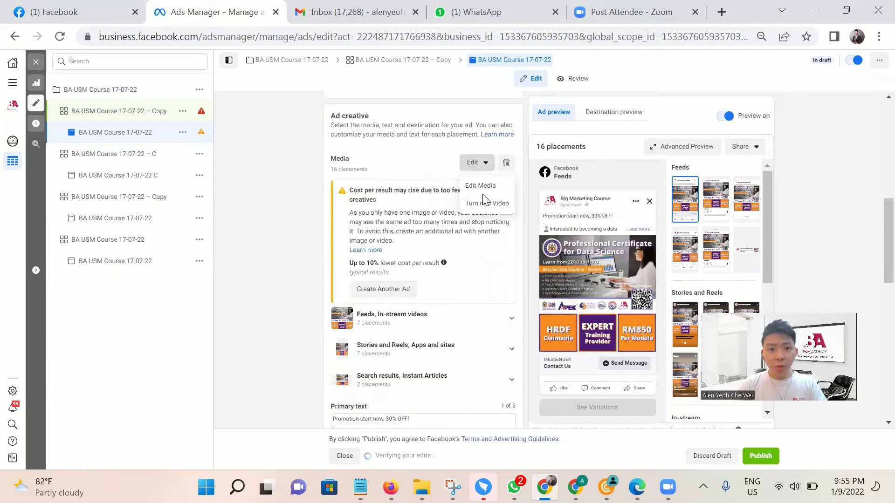
click(485, 190)
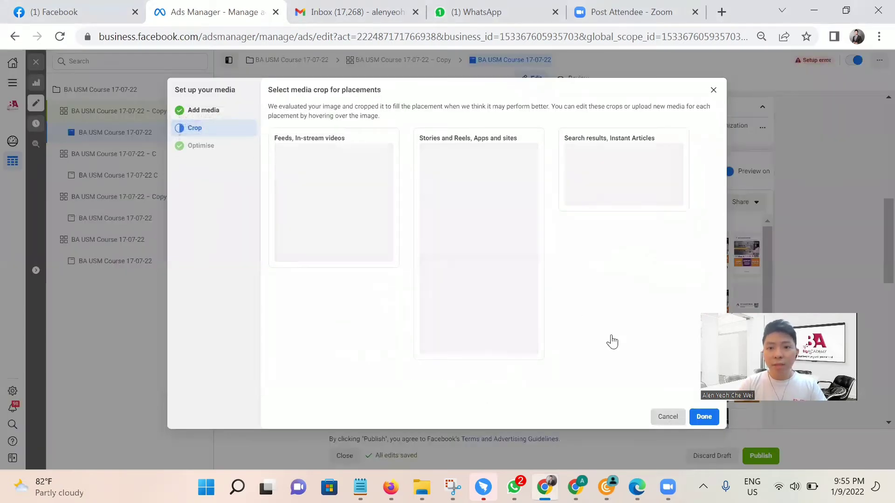
click(662, 415)
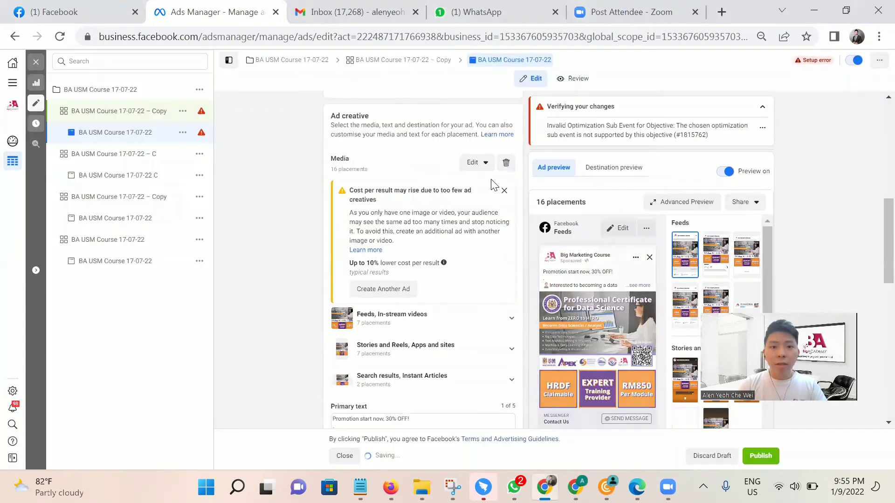
click(479, 165)
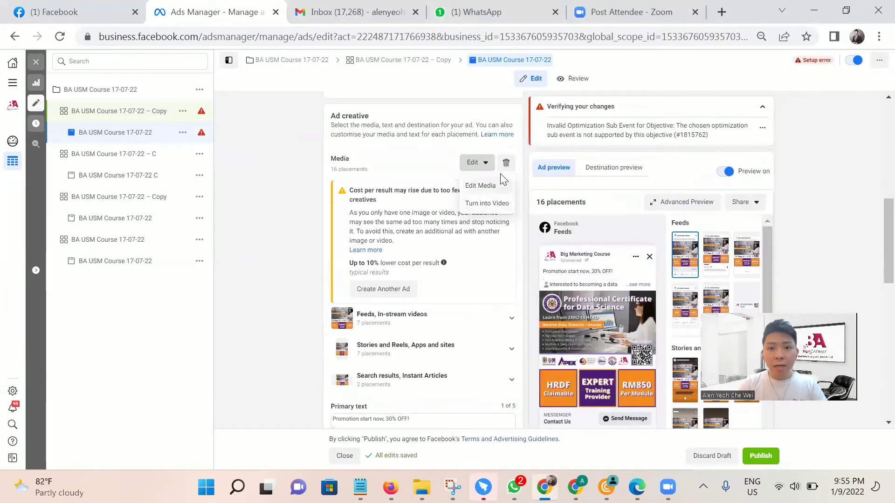
Step: Remove the copied ad's current image and upload the photo Album cover 07-09-15 i as its new media
click(506, 162)
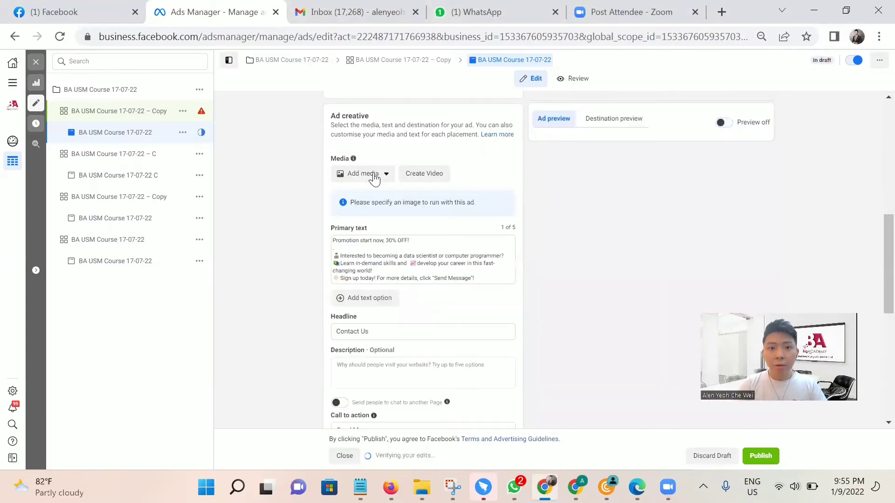
click(364, 173)
click(375, 196)
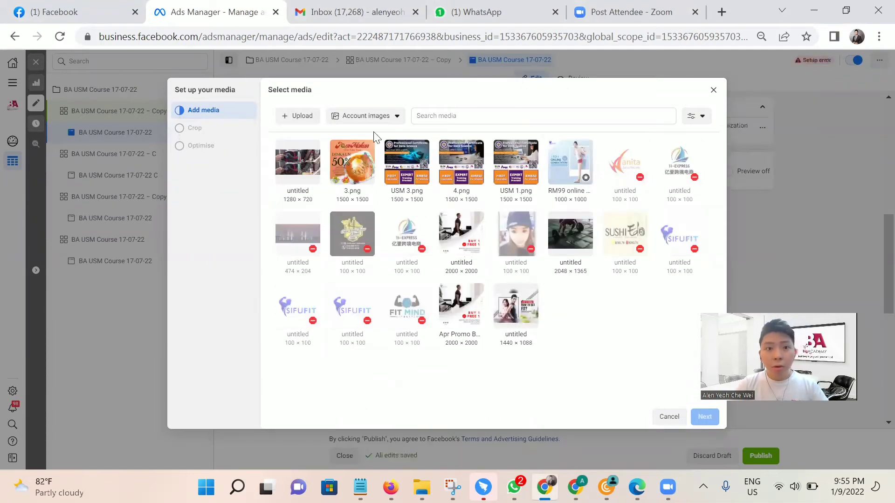
click(301, 116)
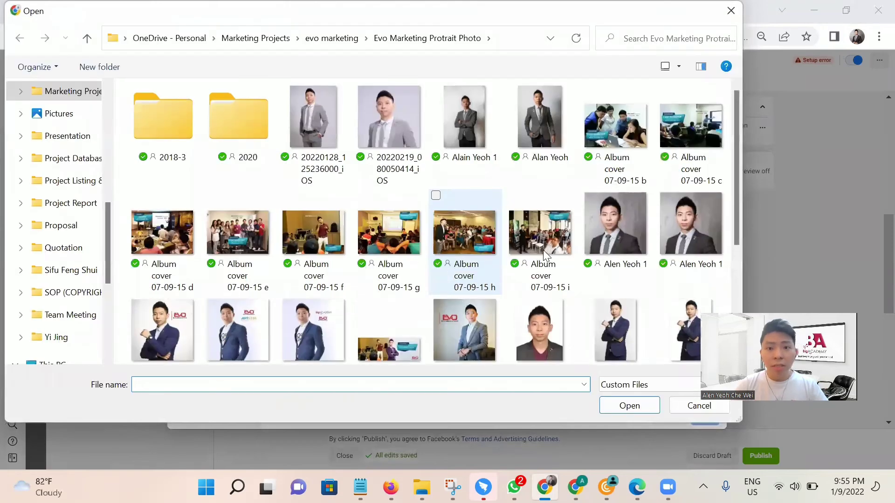
click(544, 250)
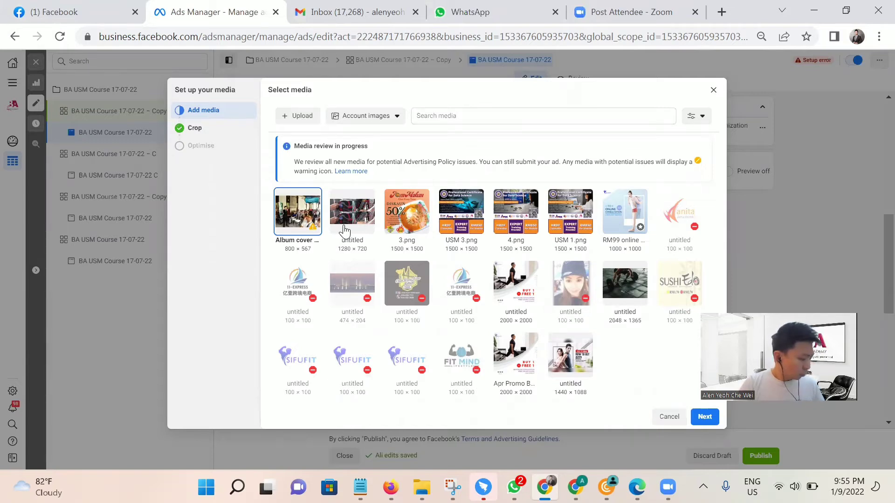
Step: Set the new image's crop to Original for Feeds and In-stream videos and apply the media to the ad
click(703, 420)
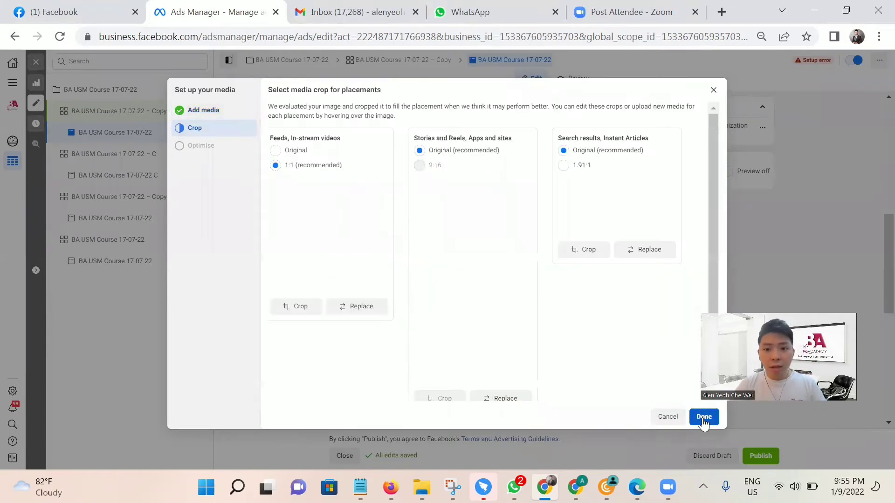
click(298, 152)
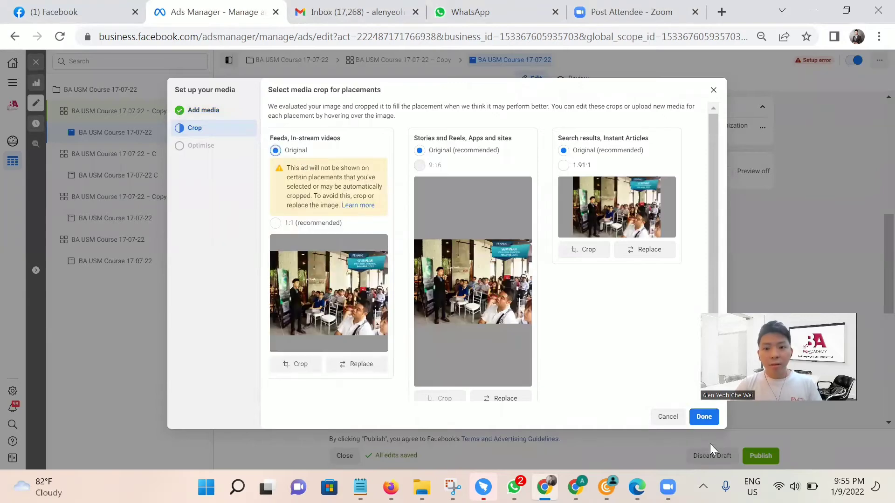
click(703, 417)
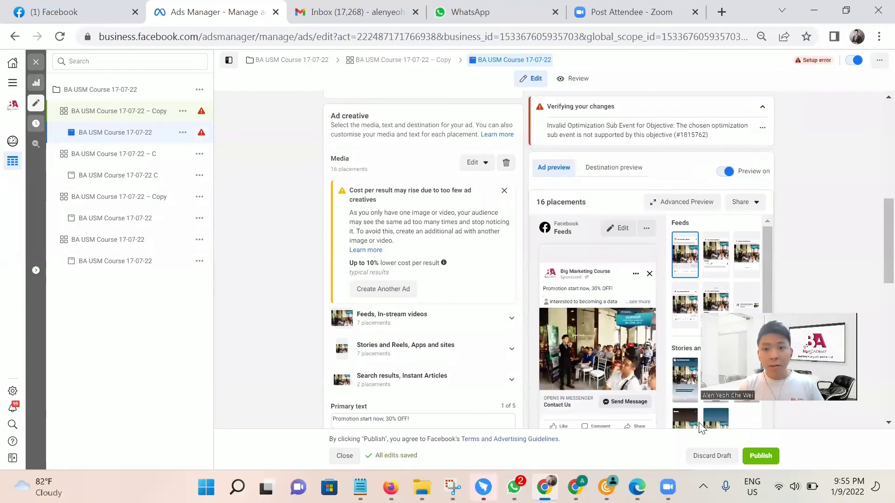
Step: Expand the ad text in the Facebook Feeds preview and try to publish the copied ad set and ad
click(638, 302)
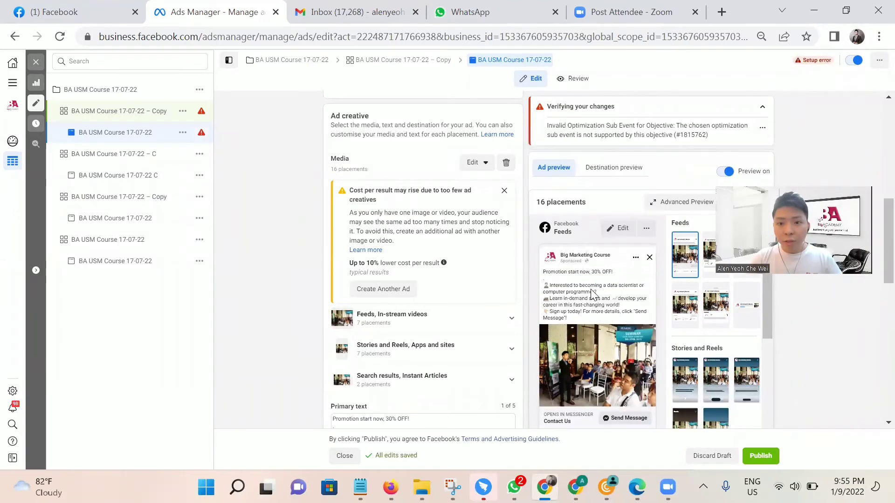
click(765, 458)
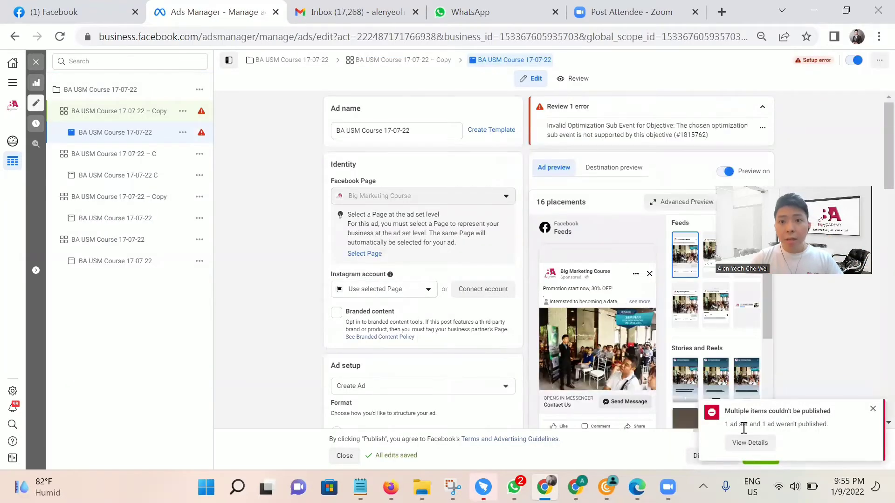
Step: Check the copied ad's creative, call to action, message template and tracking settings for the cause of the publishing error
scroll(446, 303, down, 10)
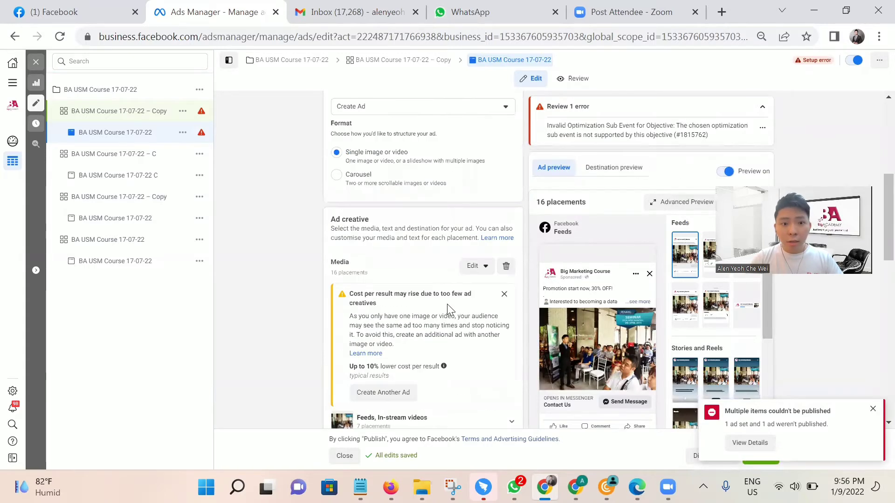
scroll(446, 325, down, 7)
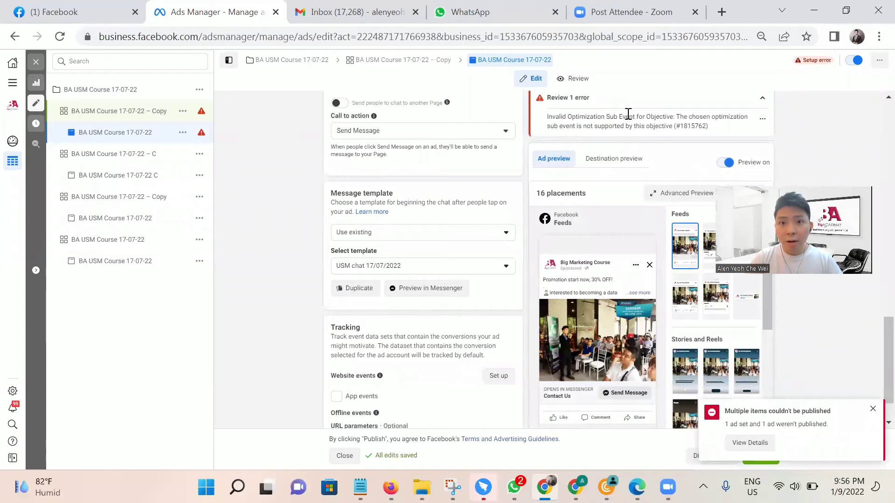
scroll(425, 320, down, 1)
scroll(429, 331, up, 6)
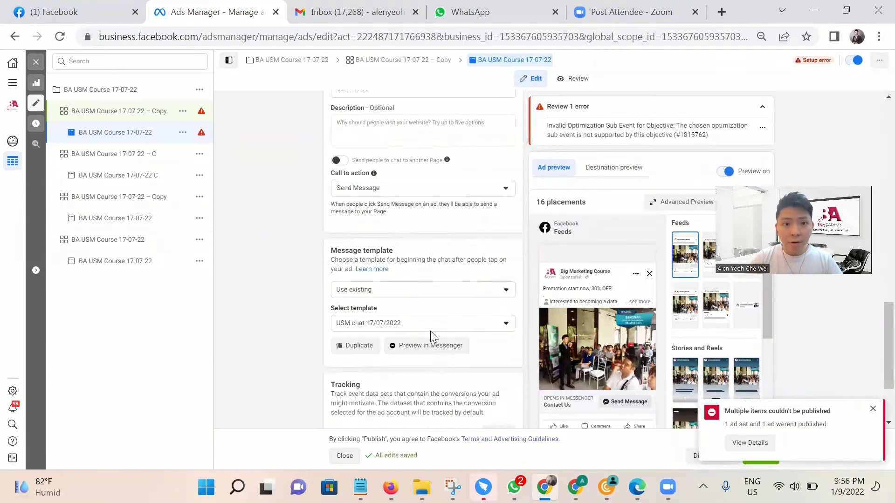
Step: Check the copied ad set's destination, optimisation, budget, schedule, saved audience and placements for the cause of the publishing error
click(141, 121)
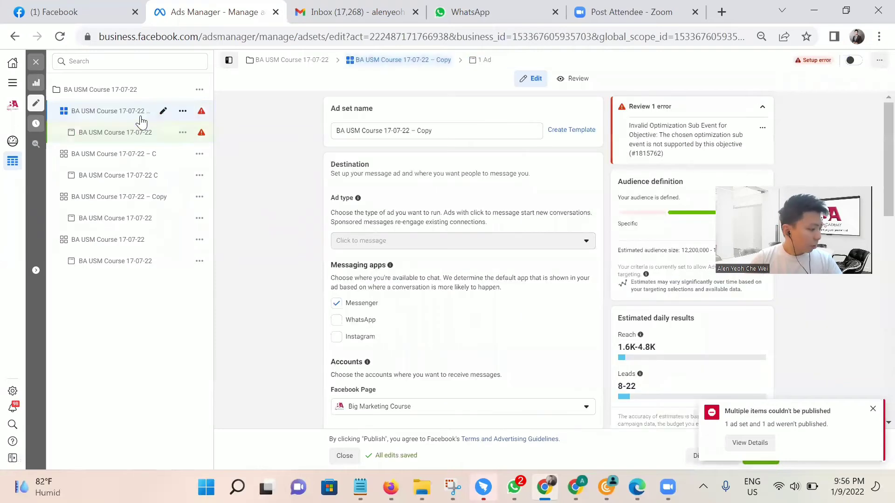
scroll(508, 331, down, 3)
scroll(518, 331, down, 10)
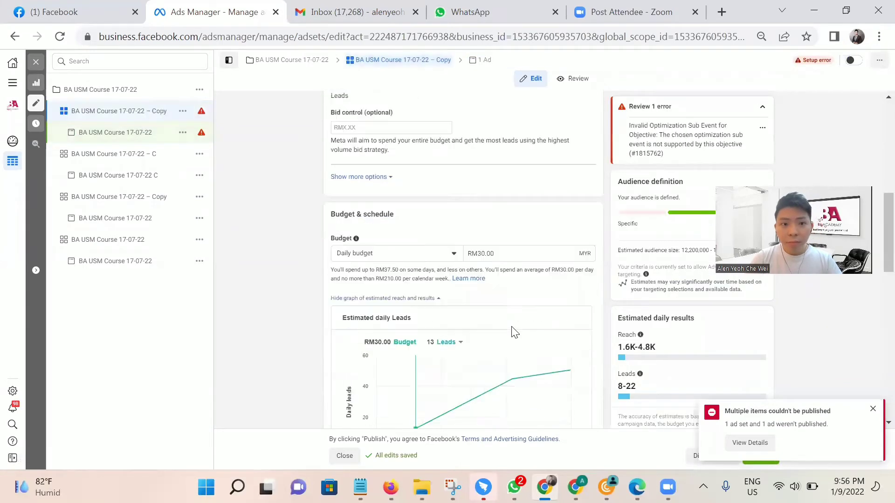
scroll(513, 330, up, 3)
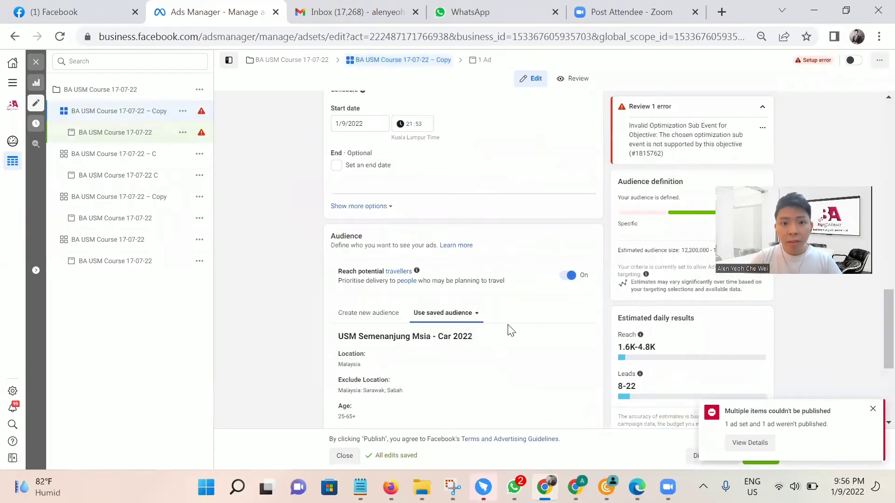
scroll(508, 321, up, 6)
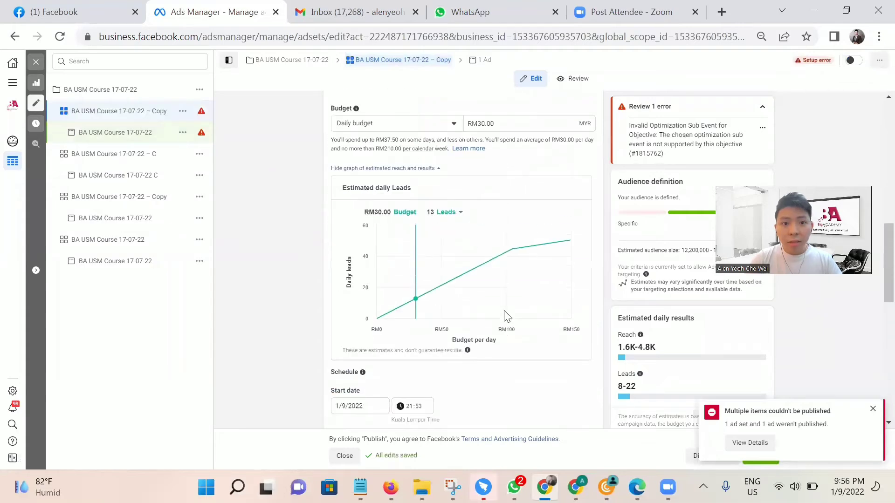
scroll(429, 323, up, 3)
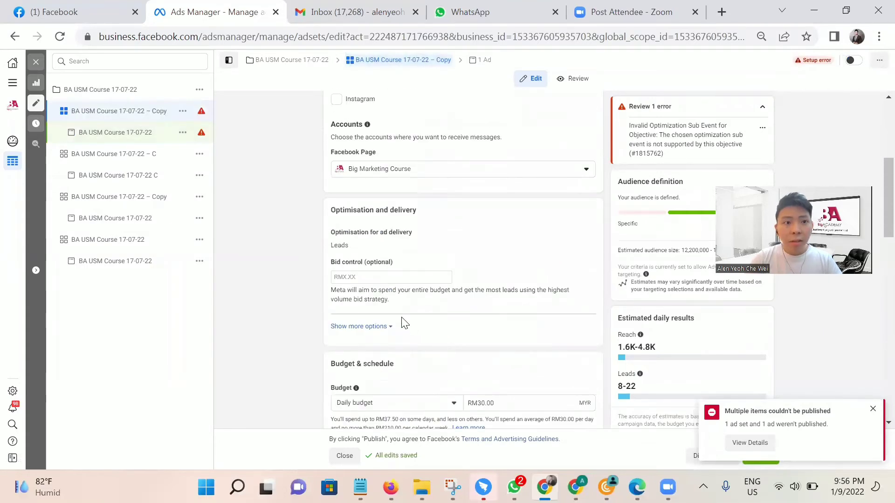
scroll(396, 303, up, 2)
click(873, 408)
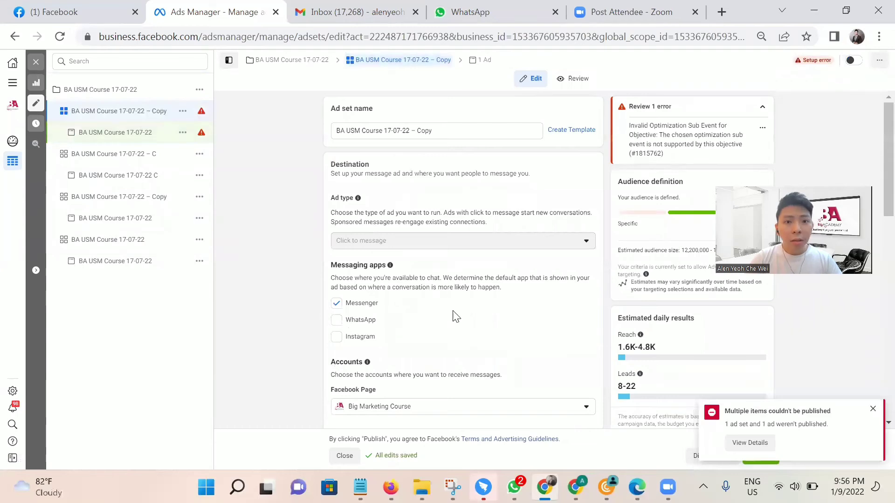
scroll(428, 349, down, 3)
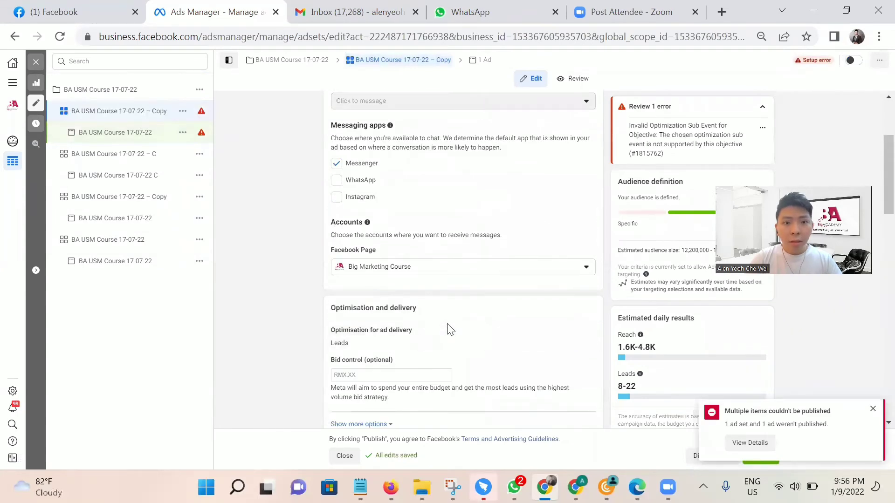
scroll(449, 329, down, 6)
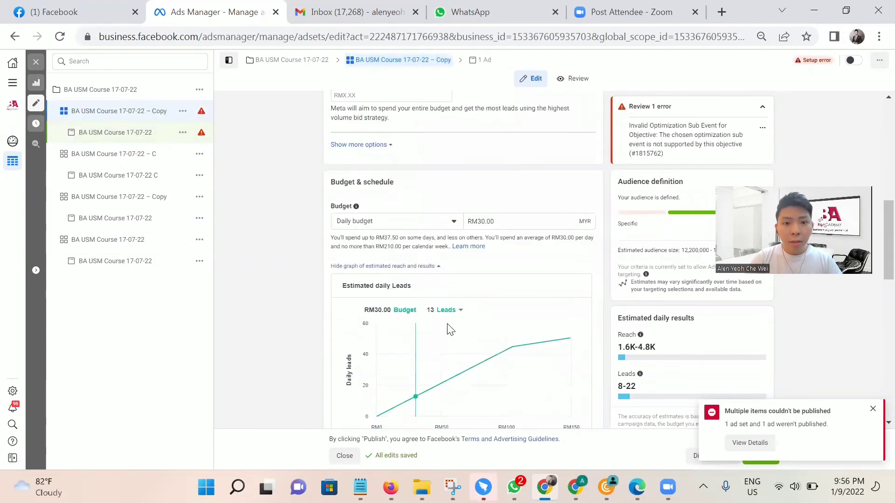
scroll(450, 329, down, 10)
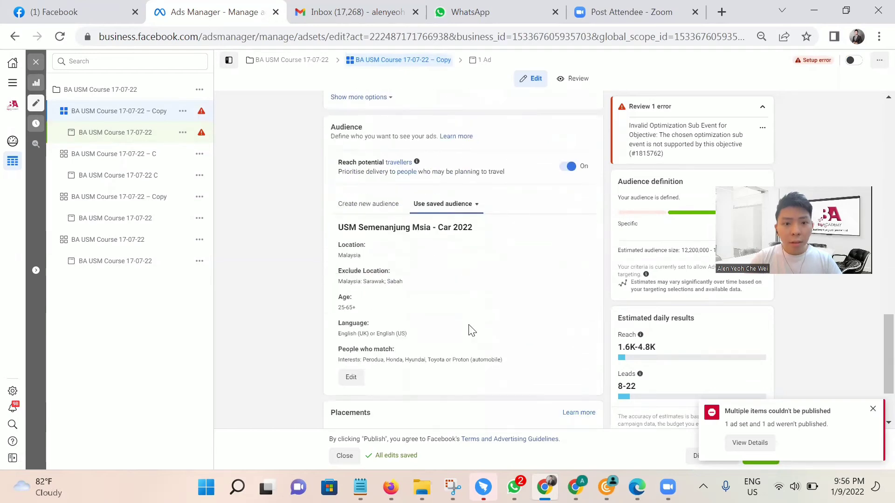
scroll(471, 330, up, 2)
scroll(472, 330, down, 4)
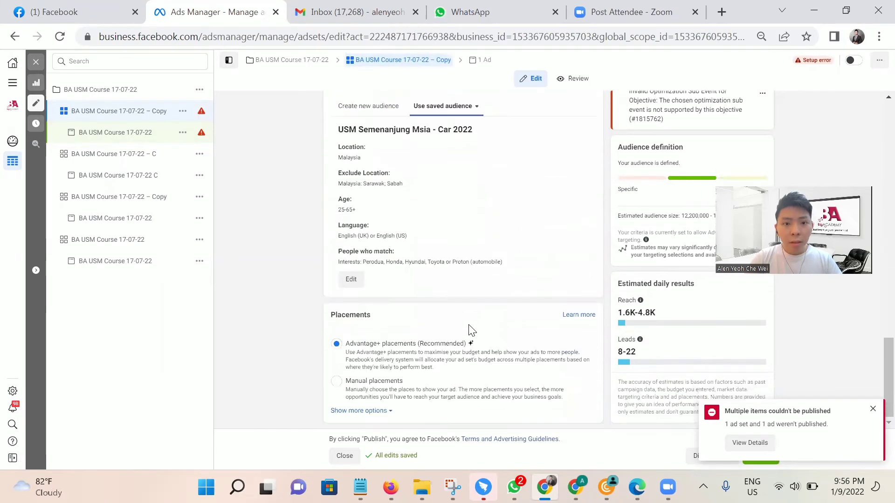
Step: Recheck the copied ad's media, primary text, call to action, message template and tracking for the cause of the publishing error
scroll(471, 330, up, 6)
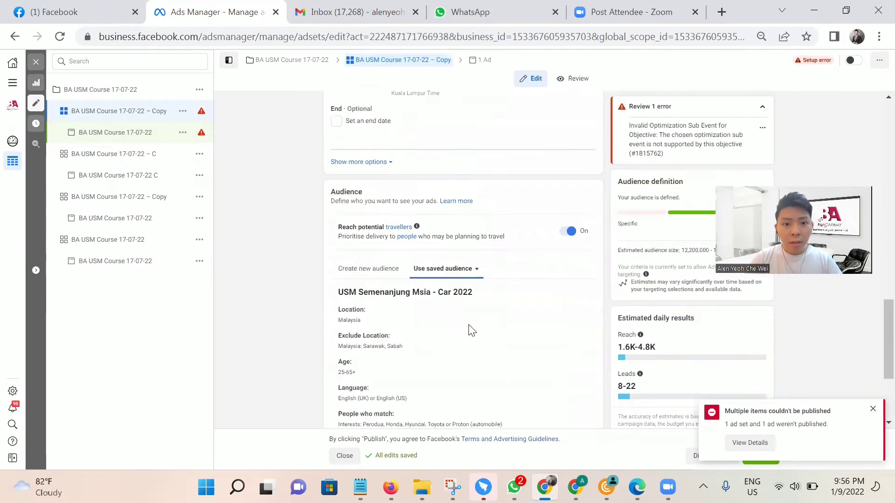
click(130, 136)
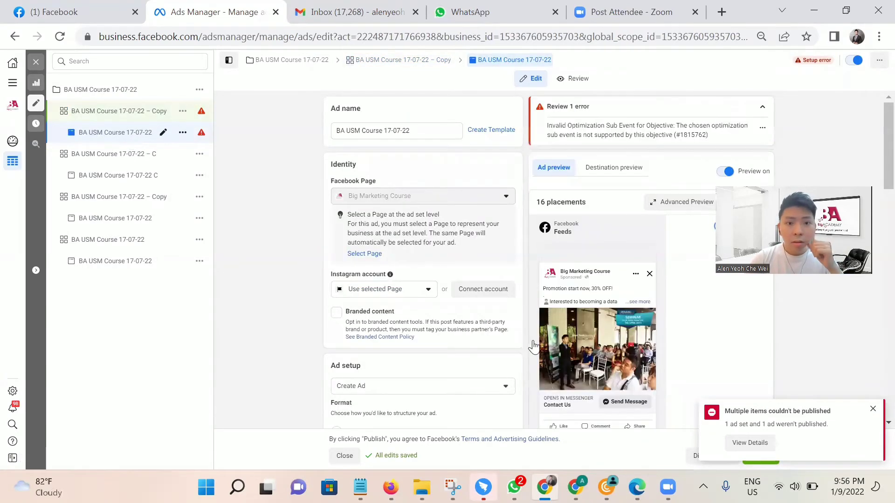
scroll(438, 344, down, 4)
scroll(438, 343, down, 8)
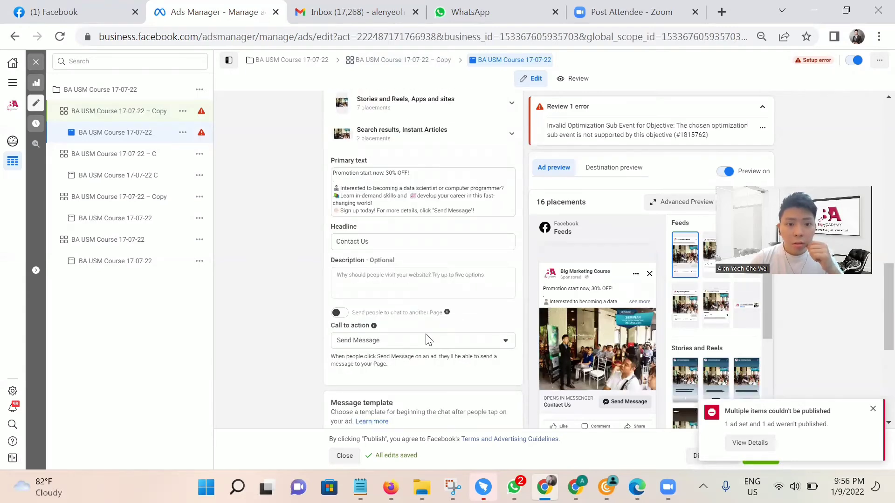
scroll(425, 341, down, 3)
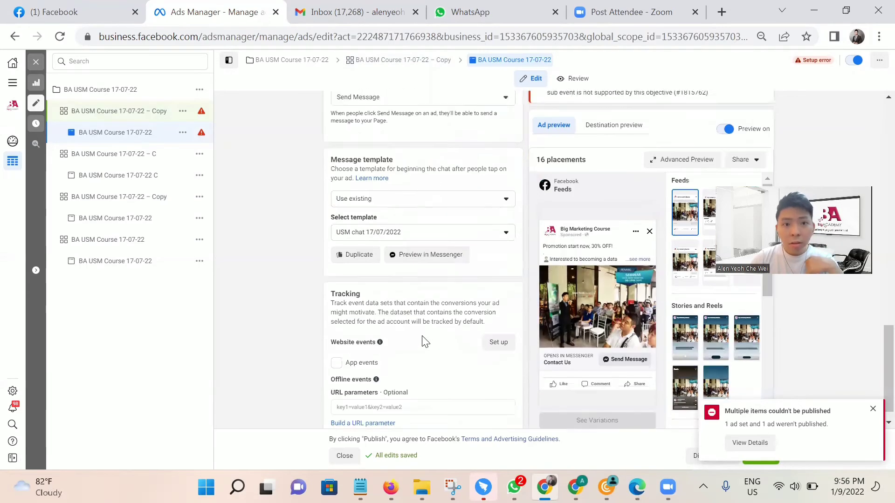
scroll(425, 341, up, 3)
scroll(426, 342, up, 3)
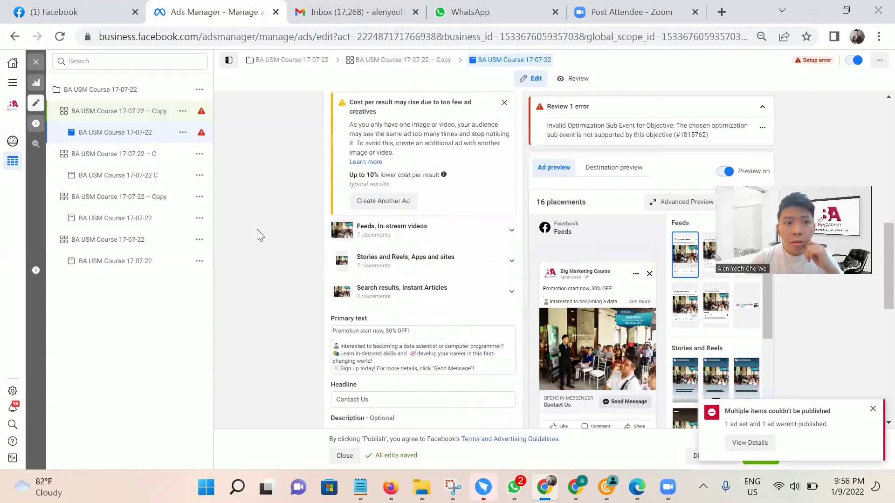
Step: Check the campaign's objective, A/B test and Advantage campaign budget eligibility, and return to the copied ad set's settings
click(110, 94)
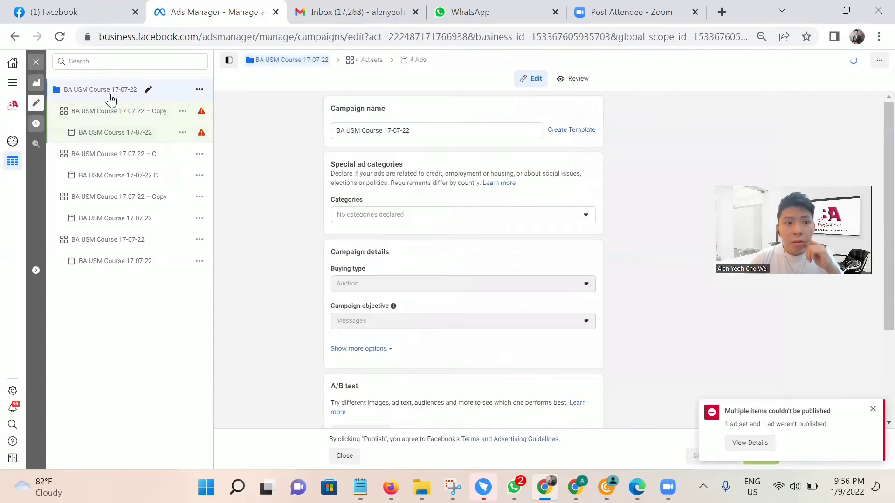
scroll(364, 285, down, 2)
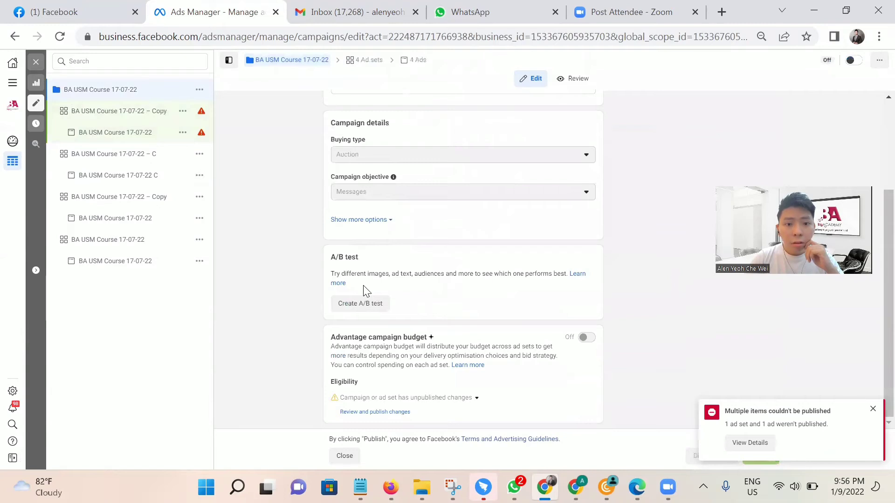
mouse_move(588, 342)
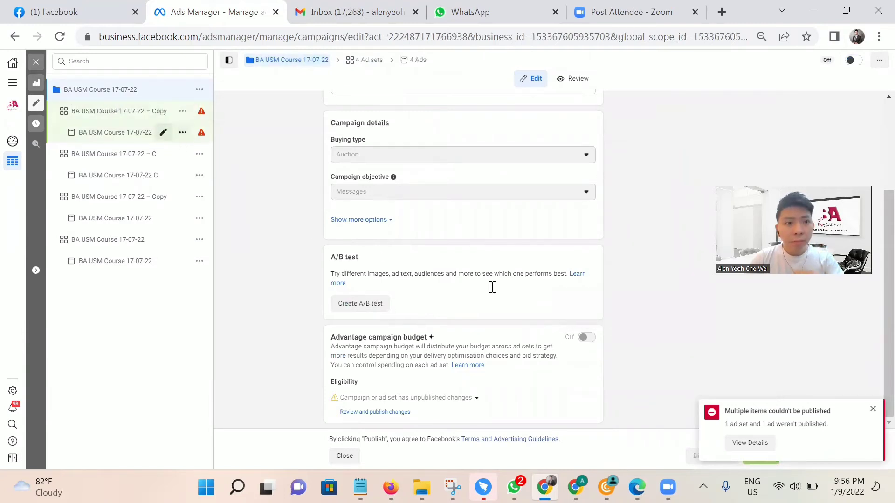
click(395, 413)
click(588, 278)
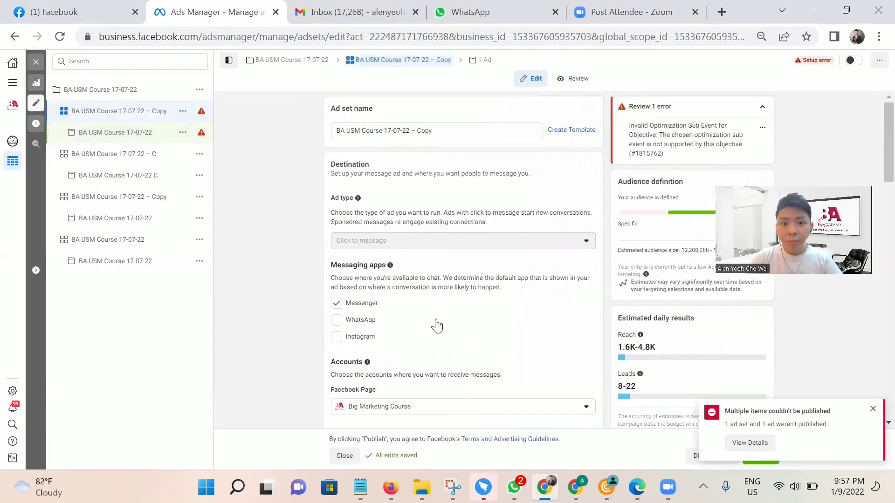
Step: Set the copied ad set's optimisation for ad delivery to Conversations
scroll(459, 352, down, 2)
scroll(461, 355, down, 3)
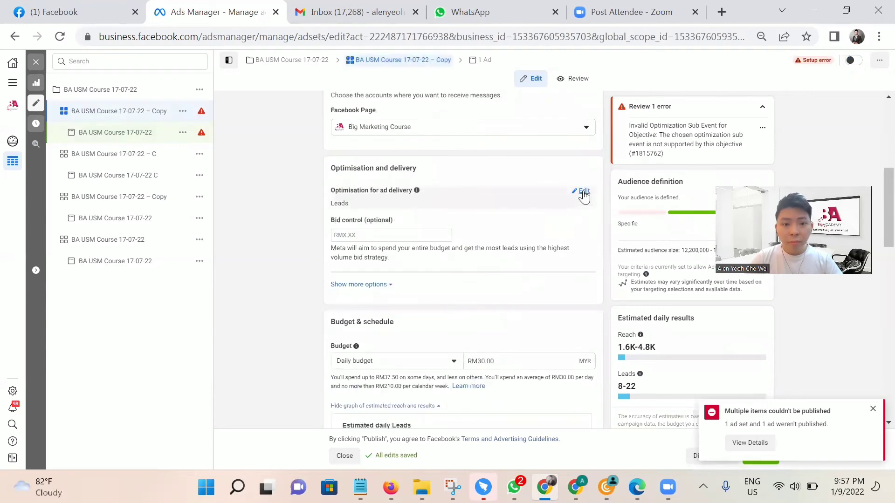
click(583, 192)
click(366, 206)
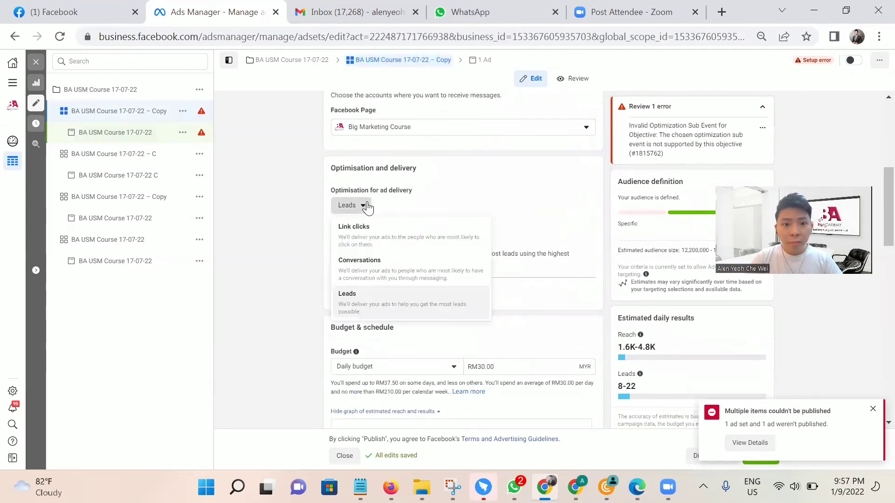
key(Return)
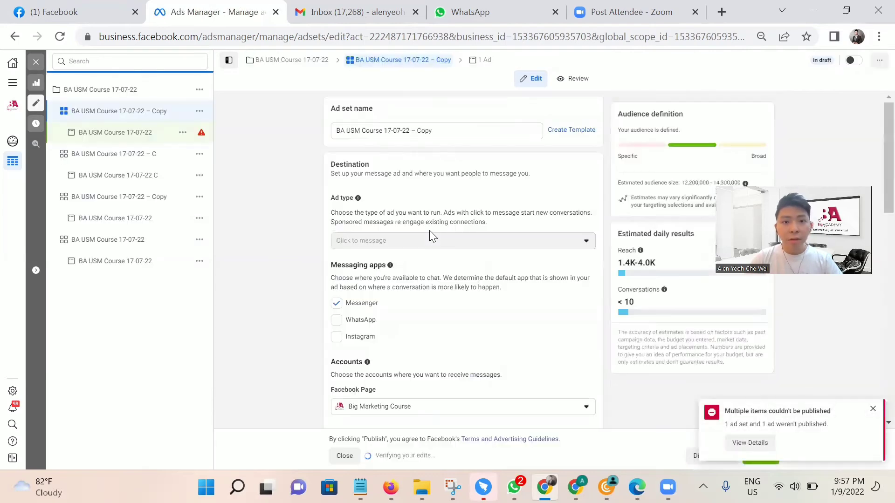
Step: Turn off Reach potential travellers in the copied ad set's audience settings and dismiss the publishing error notice
scroll(449, 279, down, 4)
scroll(451, 281, down, 4)
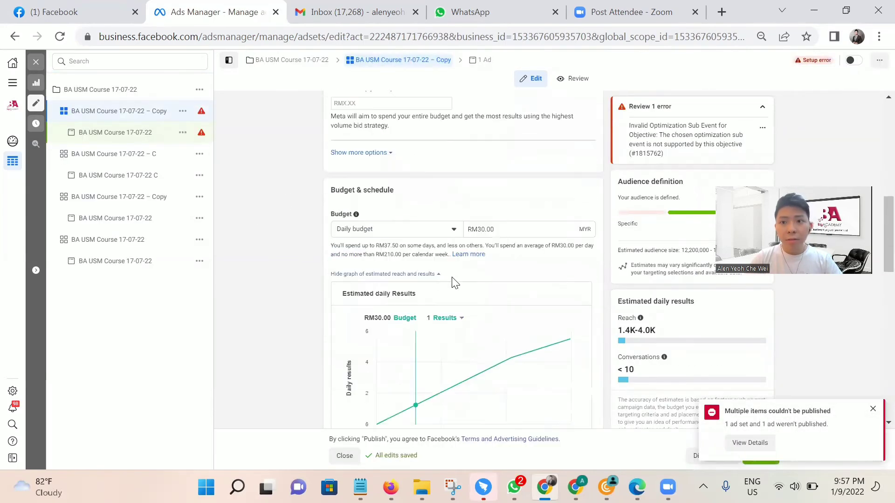
scroll(419, 292, down, 7)
scroll(443, 298, down, 2)
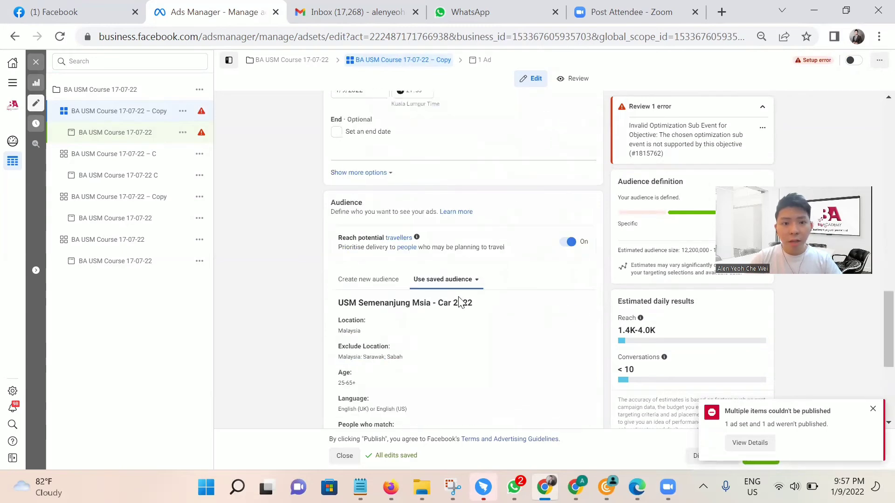
click(581, 243)
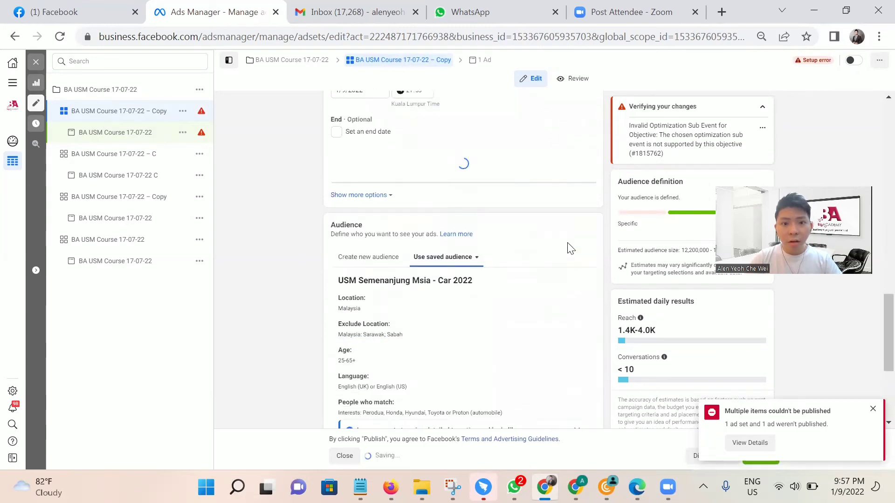
scroll(524, 288, down, 4)
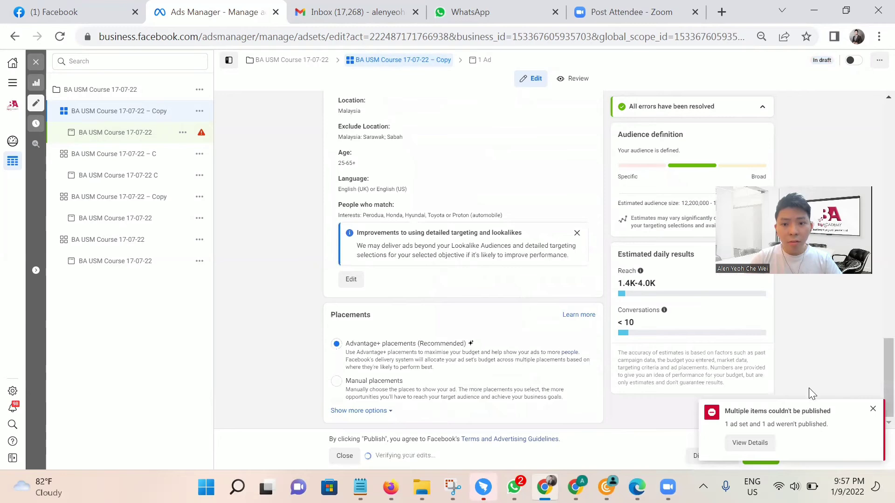
click(873, 408)
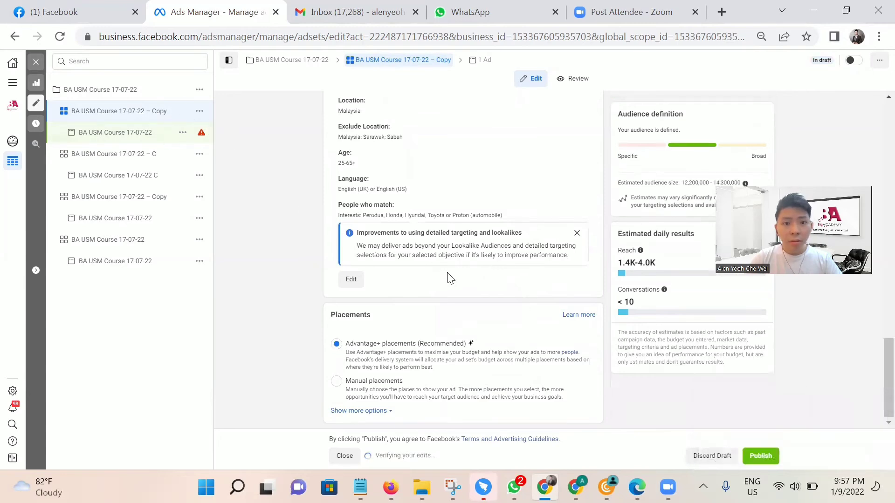
Step: Set the copied ad set's optimisation for ad delivery to Leads
scroll(451, 279, up, 10)
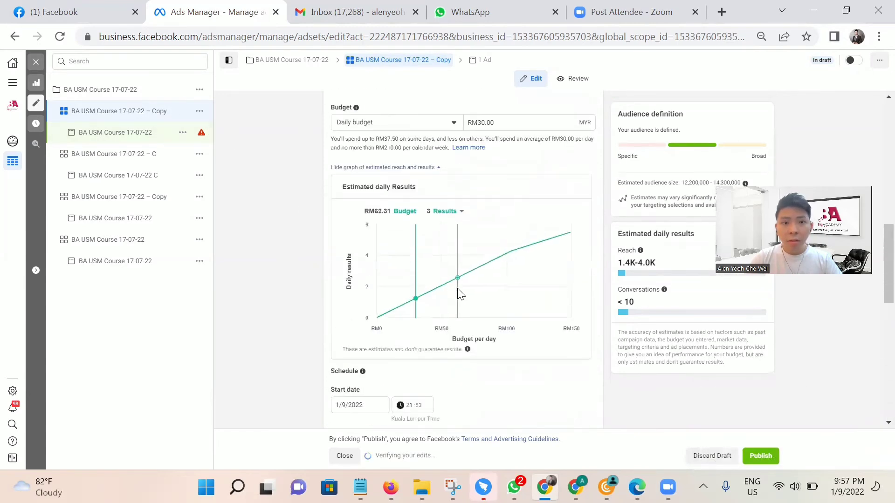
scroll(460, 293, up, 6)
click(385, 240)
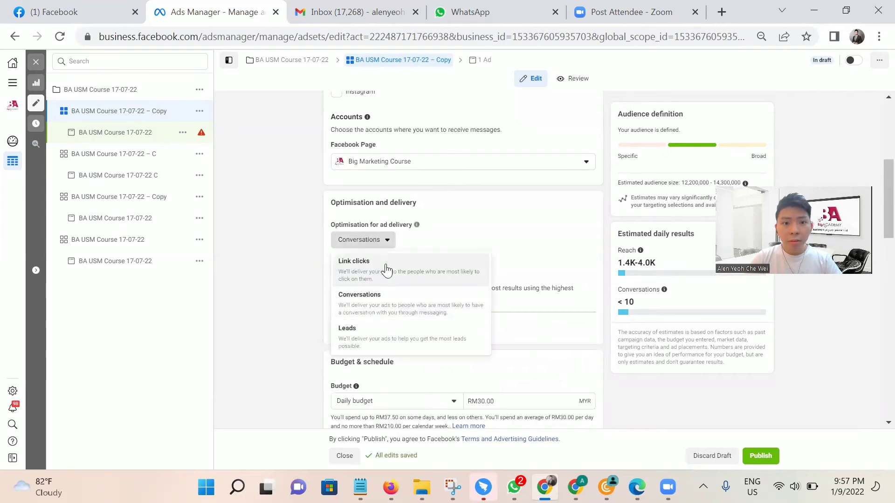
click(380, 340)
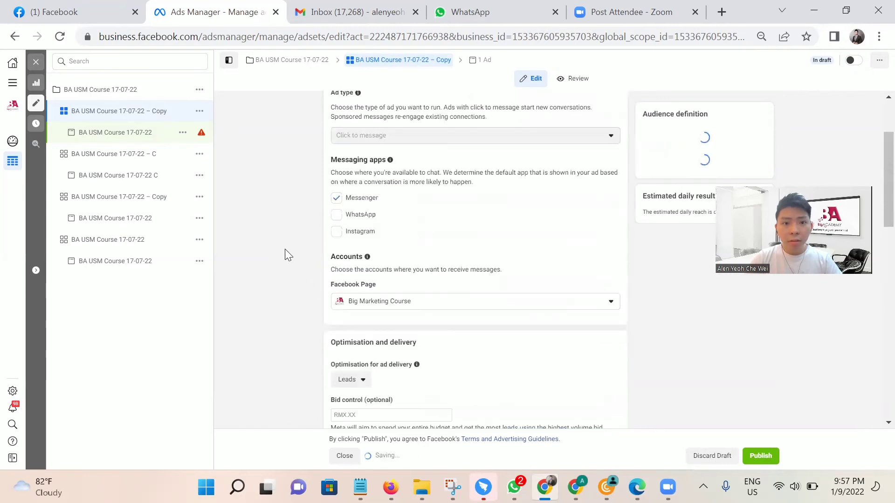
scroll(286, 251, up, 2)
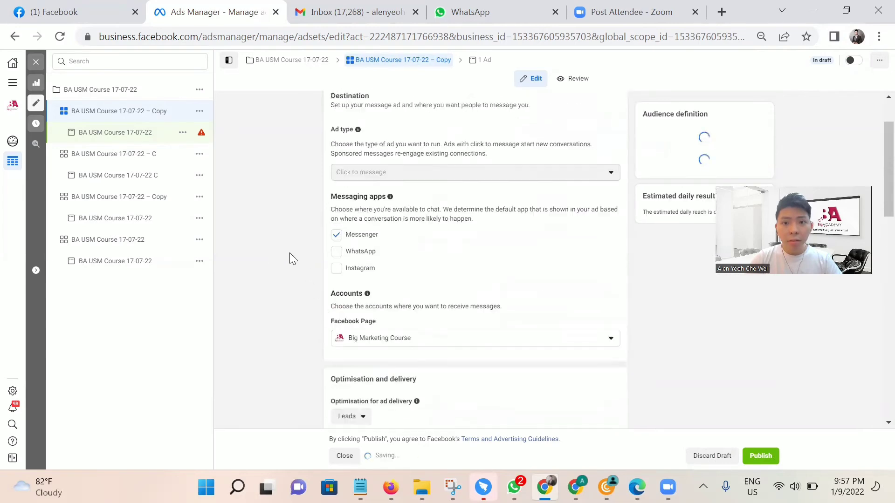
Step: Review the copied ad's setup, format, media, text, message template and tracking for the cause of its setup error
click(149, 136)
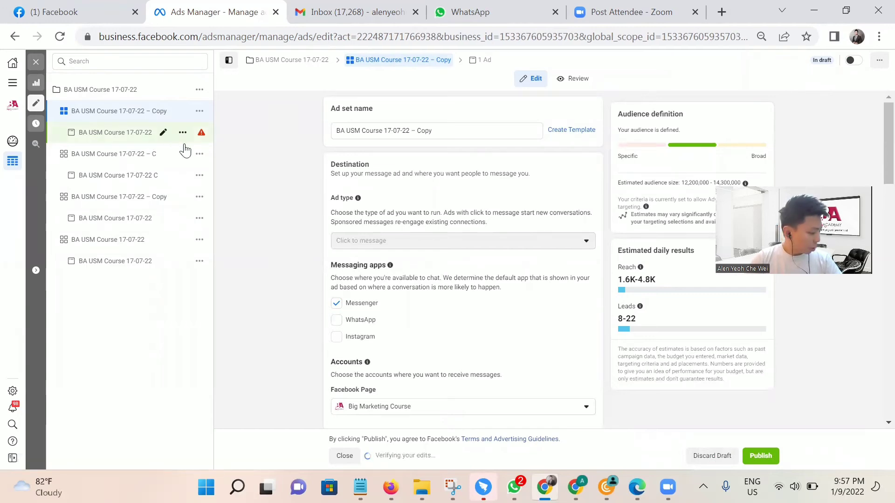
scroll(458, 254, down, 4)
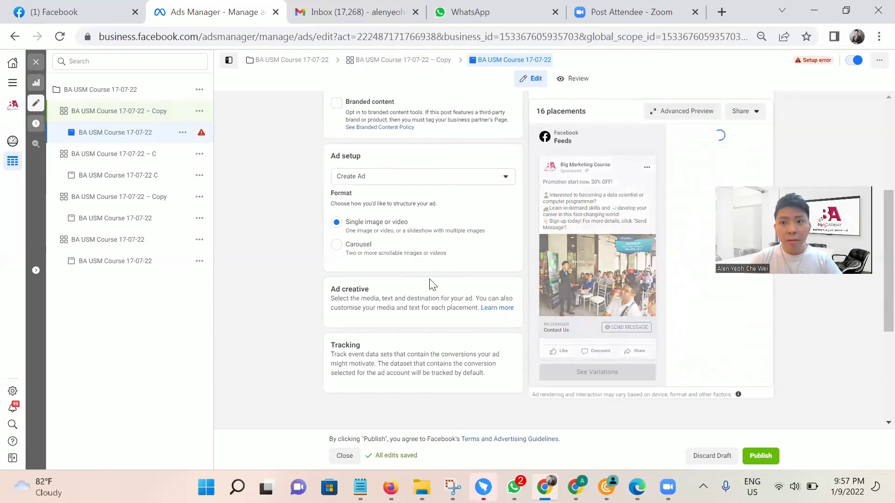
scroll(456, 283, up, 4)
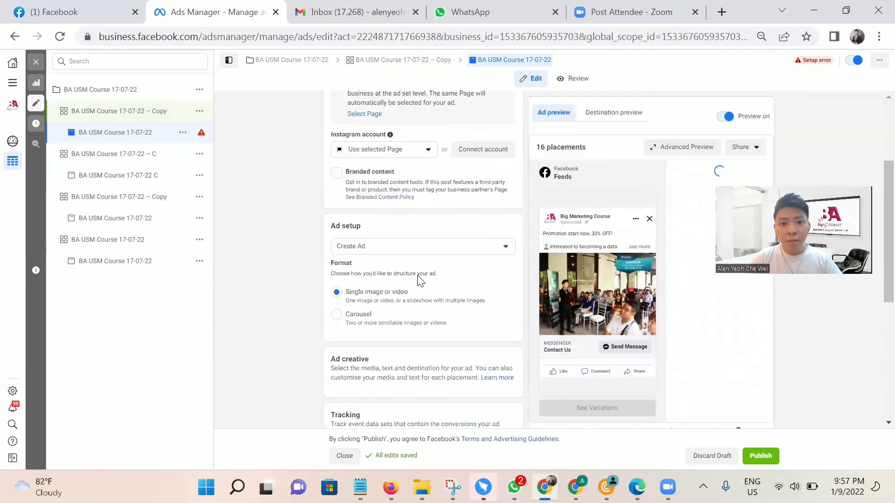
scroll(412, 280, down, 6)
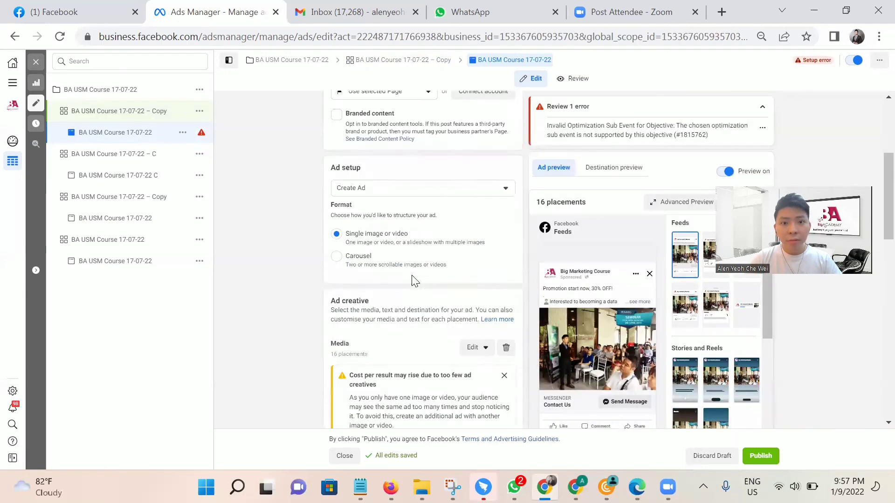
scroll(454, 232, up, 4)
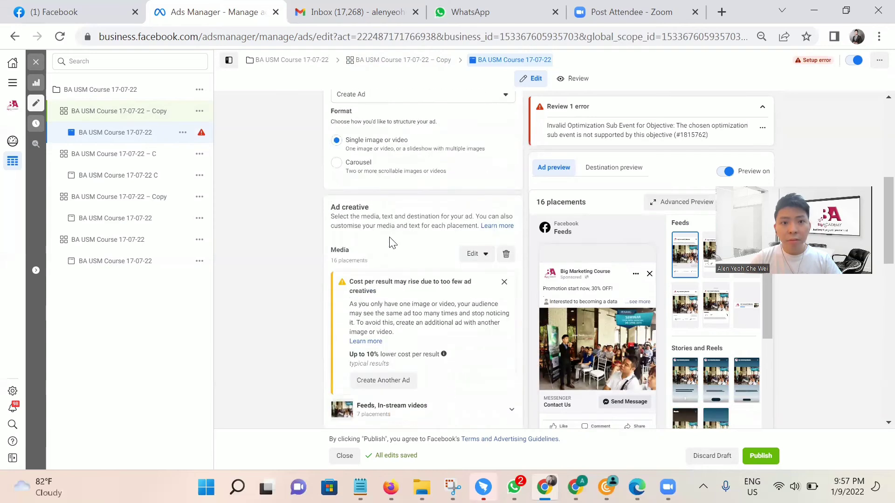
scroll(431, 308, down, 10)
scroll(432, 308, down, 4)
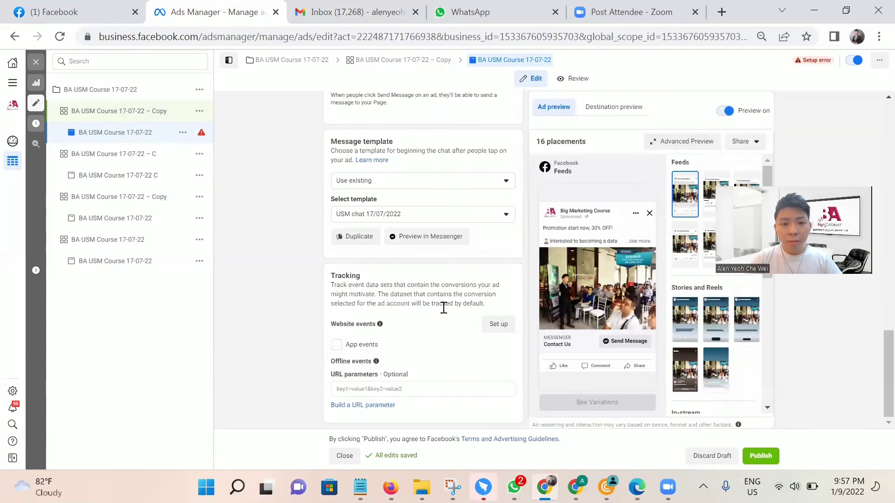
scroll(443, 308, up, 5)
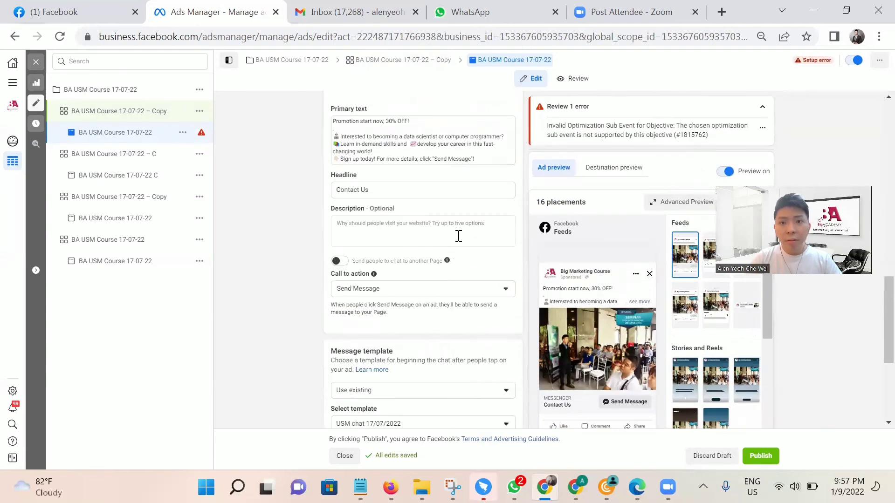
scroll(451, 212, up, 2)
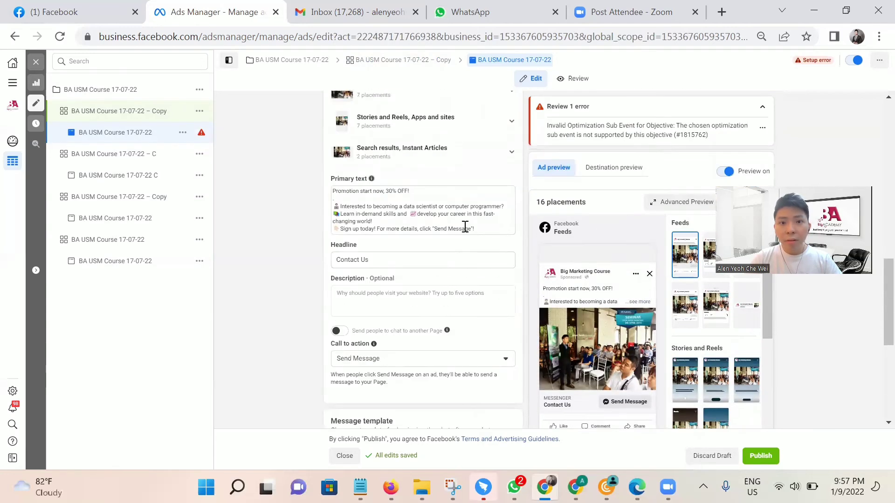
scroll(422, 300, up, 4)
scroll(421, 310, up, 1)
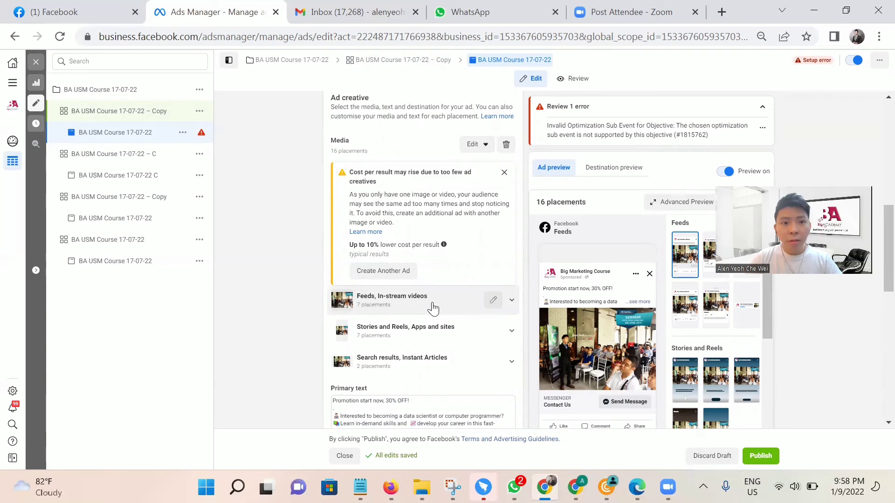
scroll(432, 307, down, 10)
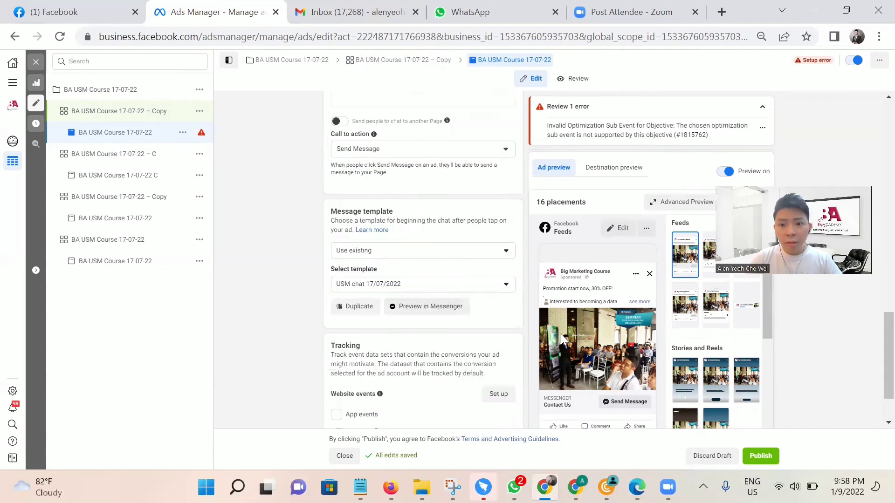
scroll(400, 315, down, 2)
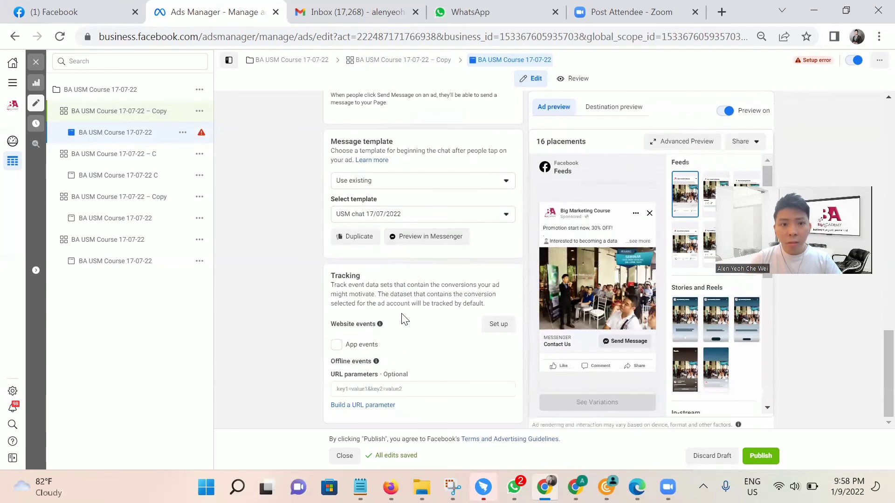
Step: Publish the copied ad set and ad, dismiss the publishing notice, and open the ad set BA USM Course 17-07-22 – C
click(757, 456)
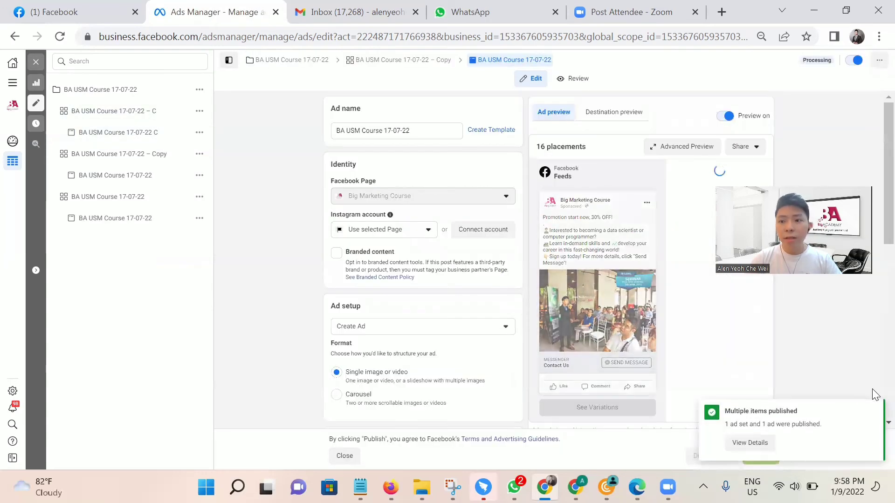
click(873, 409)
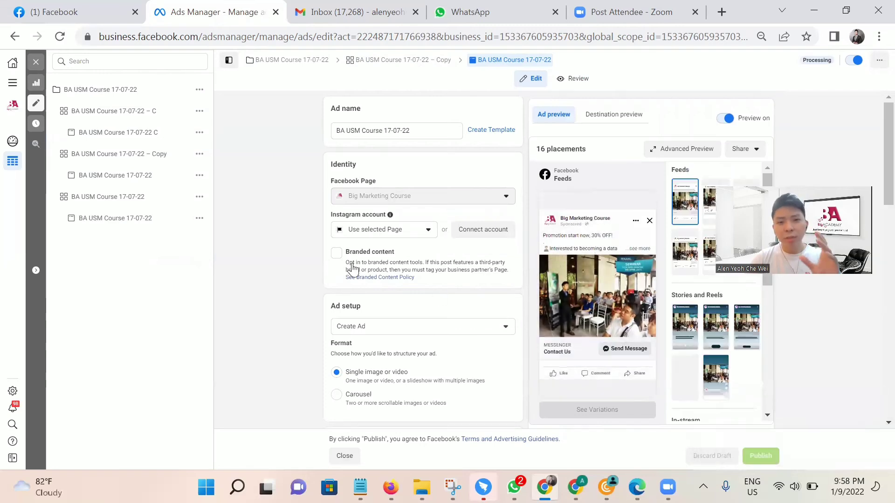
click(114, 116)
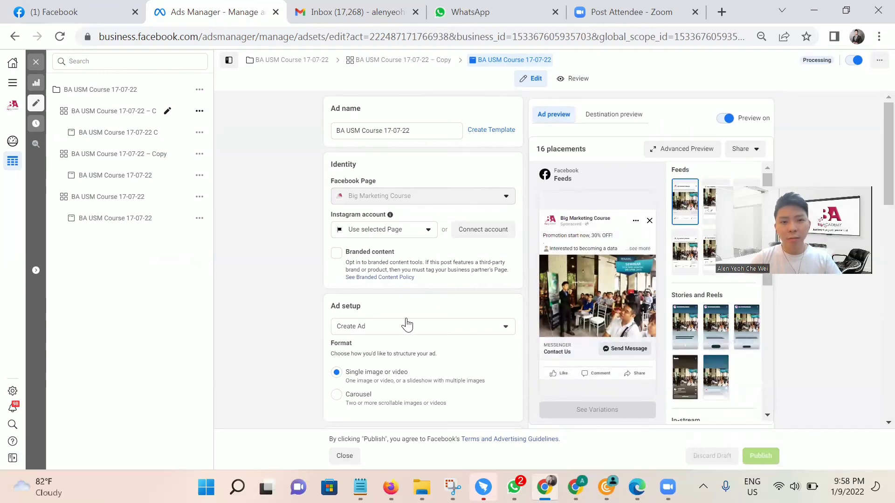
Step: Review the ad set BA USM Course 17-07-22 – C and the media and text of its ad, and close the editor
scroll(424, 339, down, 5)
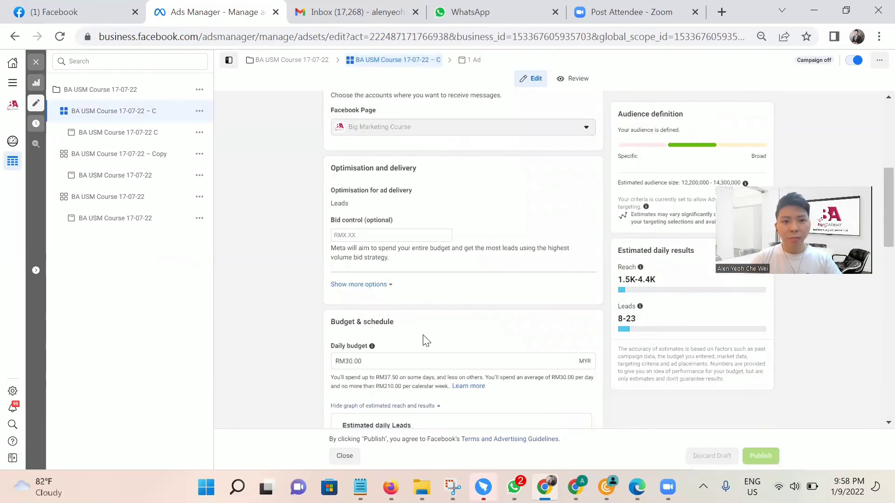
scroll(425, 340, down, 3)
click(123, 132)
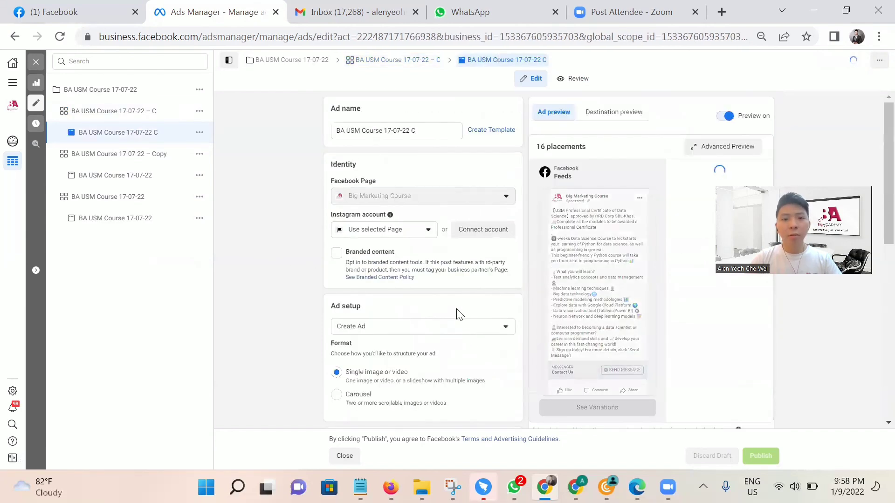
scroll(455, 314, down, 4)
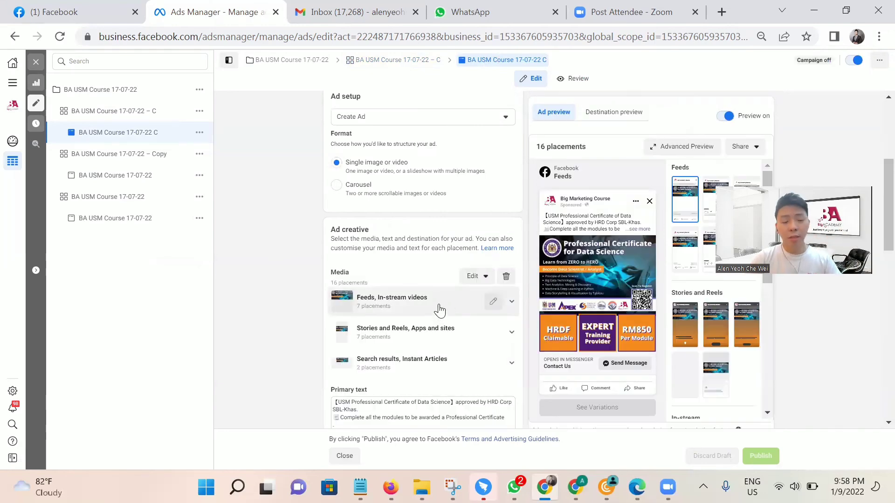
scroll(428, 320, down, 5)
scroll(427, 320, up, 10)
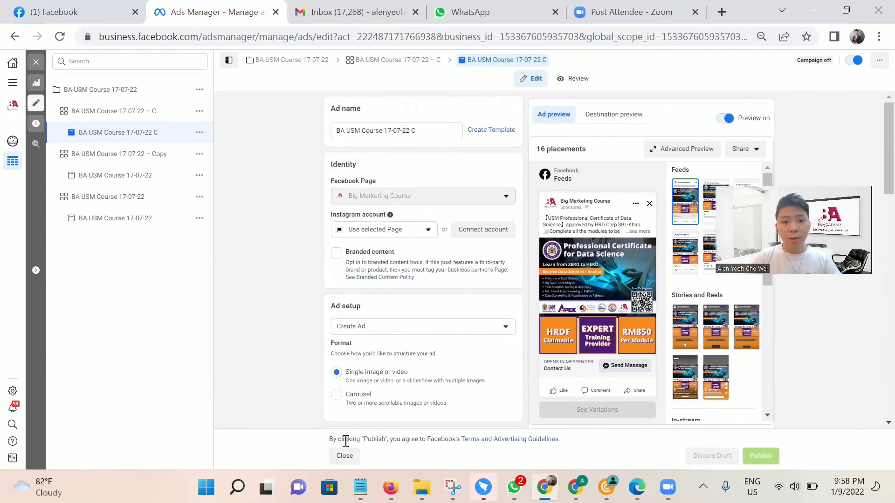
click(345, 455)
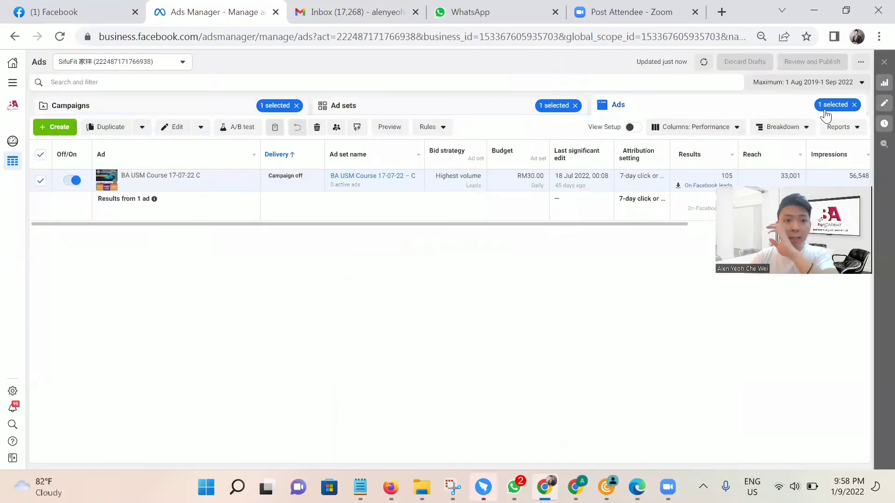
Step: Reload Ads Manager and clear the ad and ad set selections to list all ad sets of the campaign
click(854, 104)
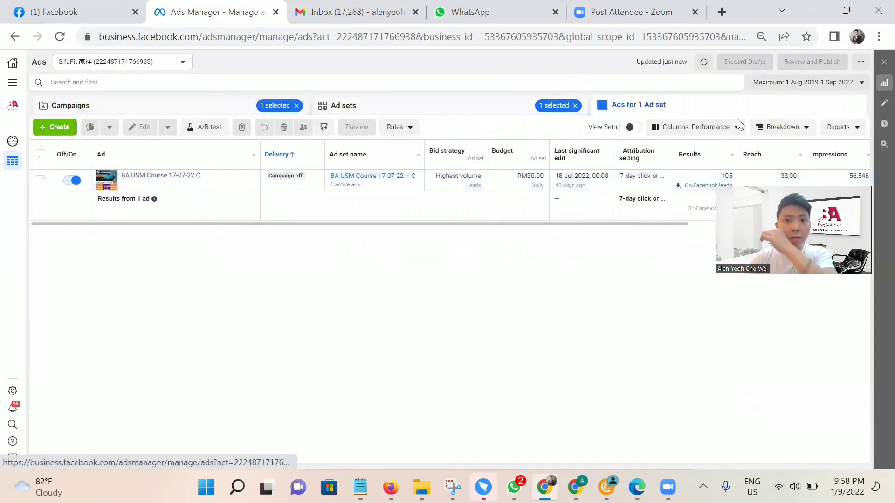
click(60, 37)
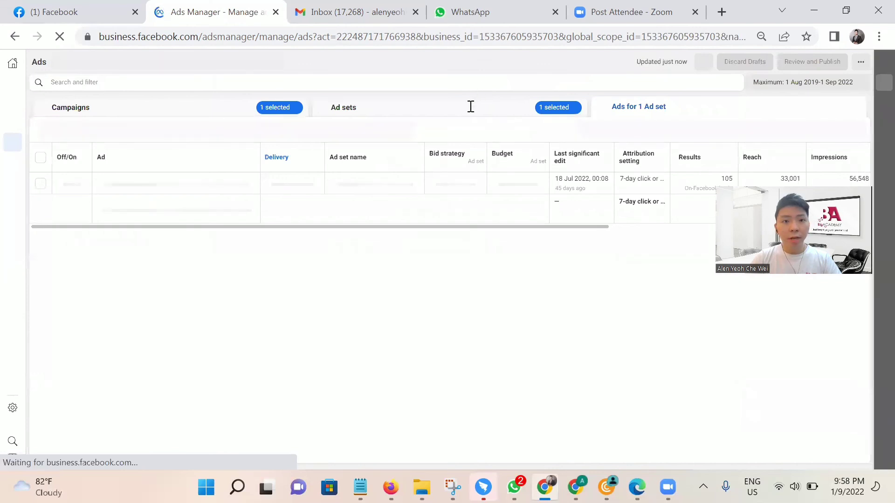
click(470, 112)
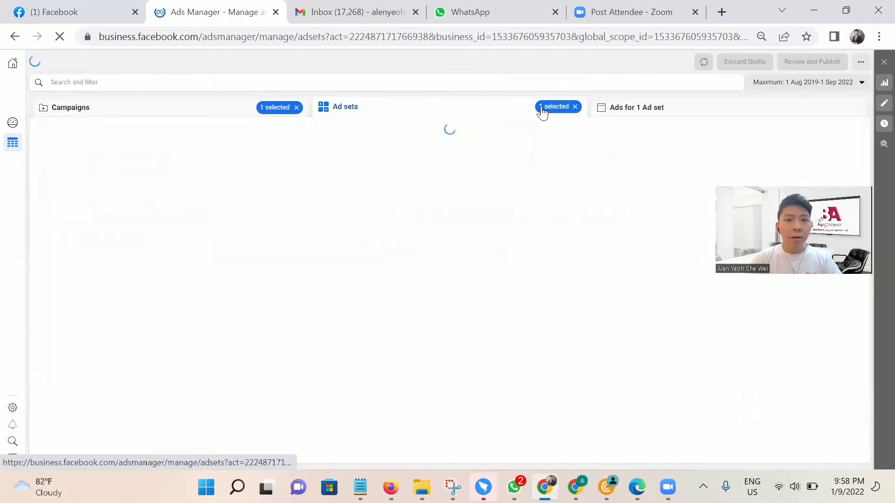
click(575, 105)
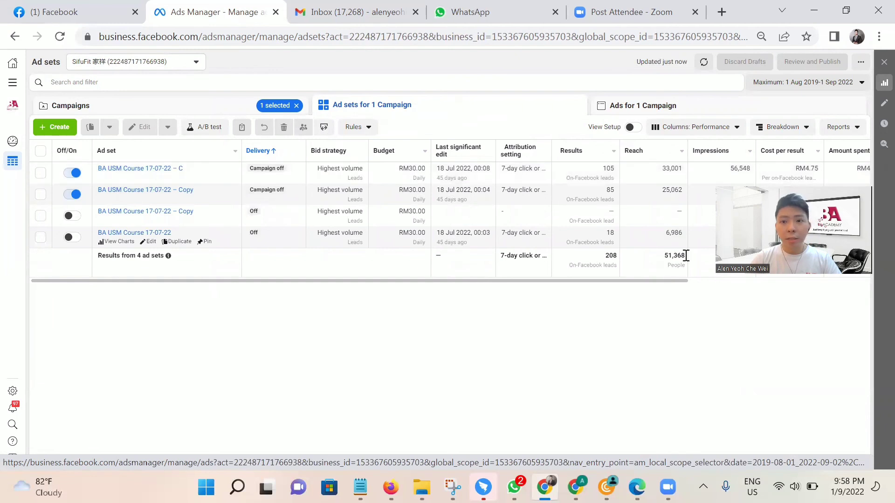
Step: Delete the switched-off ad set BA USM Course 17-07-22 – Copy
click(259, 219)
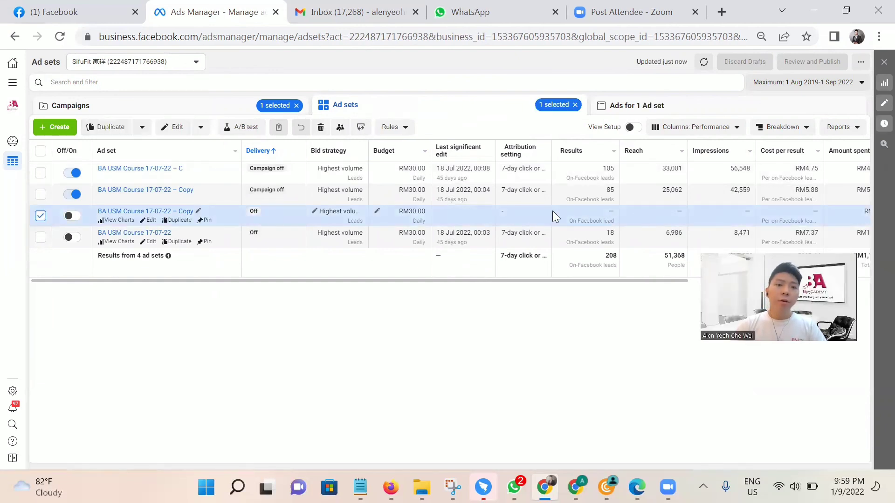
click(320, 127)
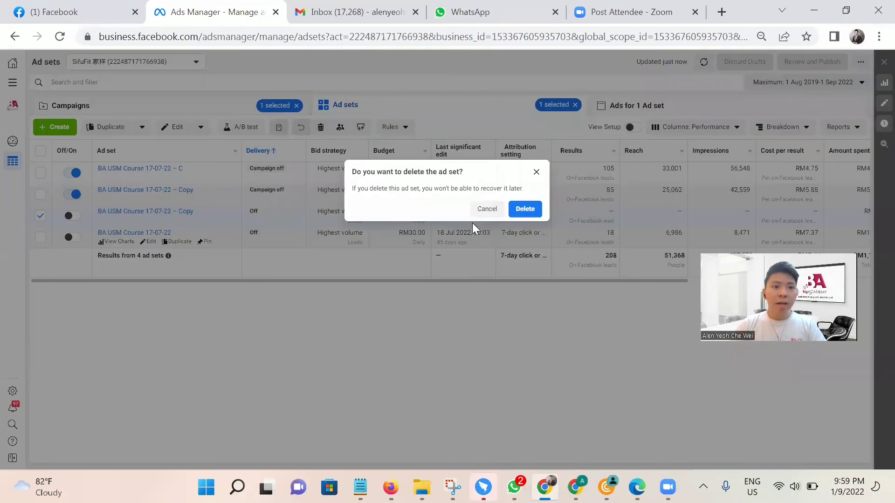
click(530, 211)
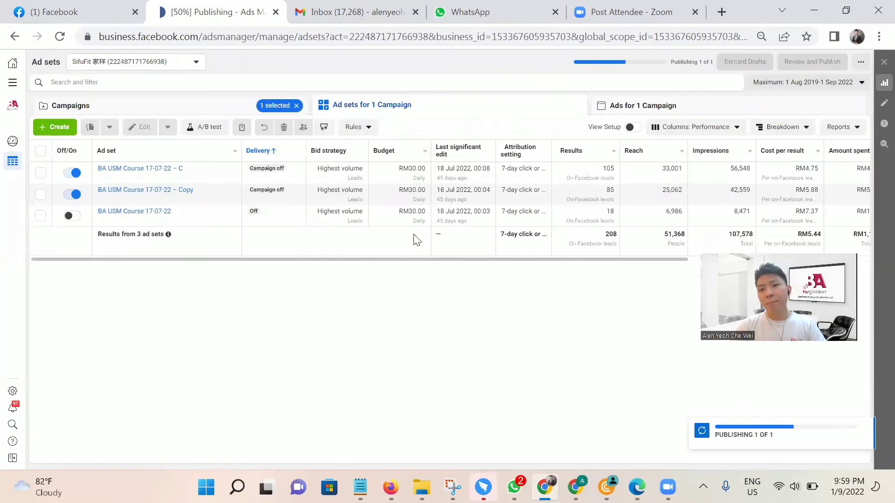
Step: Return to the campaign level, clear the campaign selection and dismiss the publishing notice
click(259, 109)
click(296, 106)
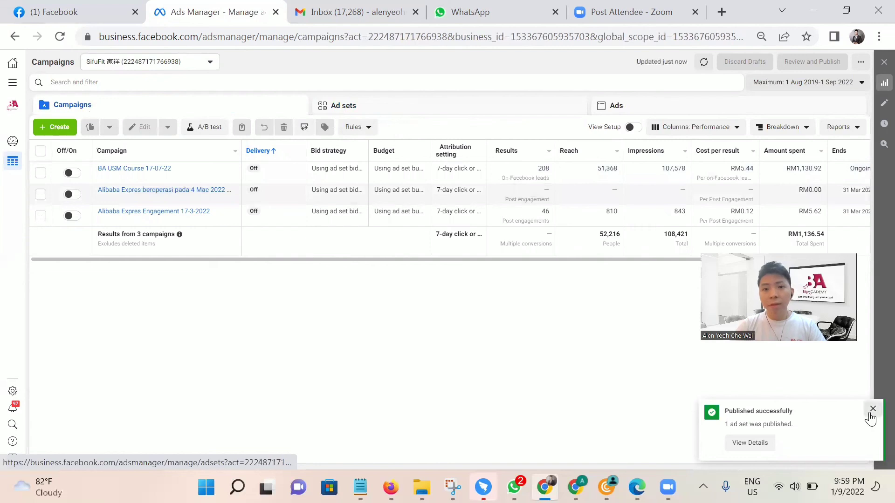
click(871, 409)
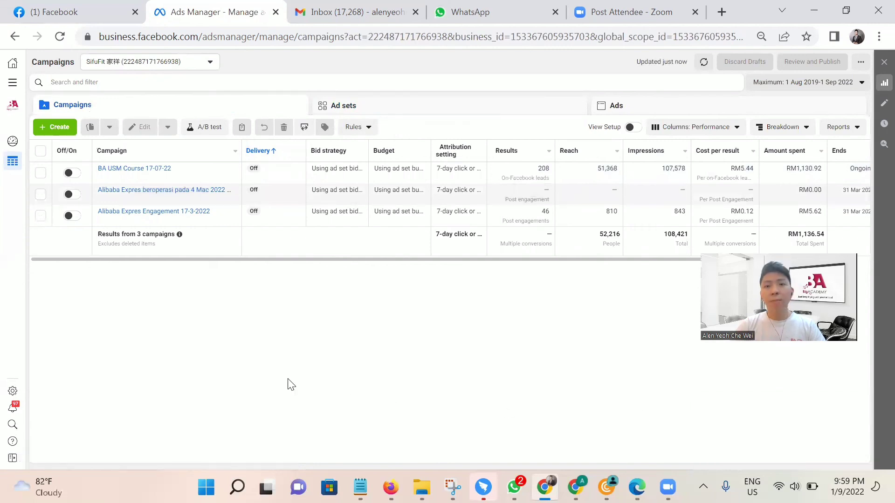